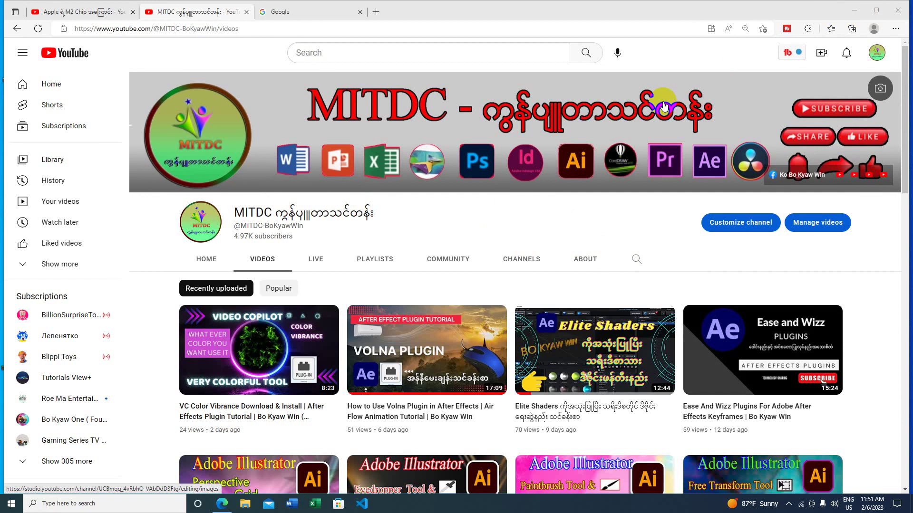
Minimize the browser, launch Adobe Premiere Pro 2021 past its System Compatibility Report with known issues, and close it
{"action": "left_click", "coordinate": [855, 10]}
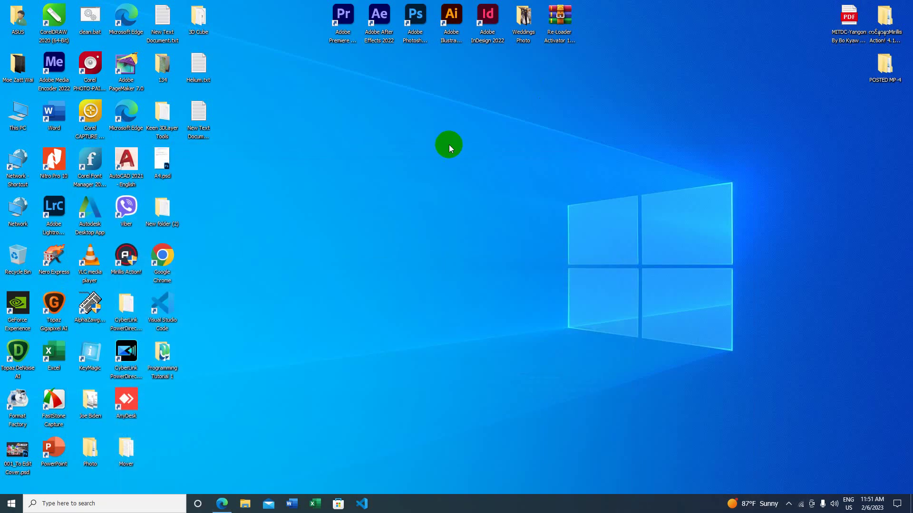
{"action": "left_click_drag", "start_coordinate": [343, 22], "coordinate": [379, 130]}
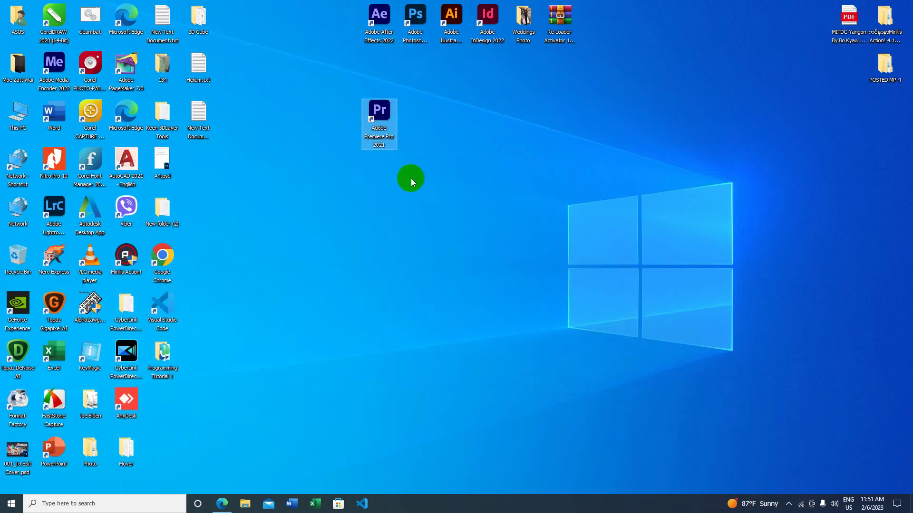
{"action": "double_click", "coordinate": [378, 110]}
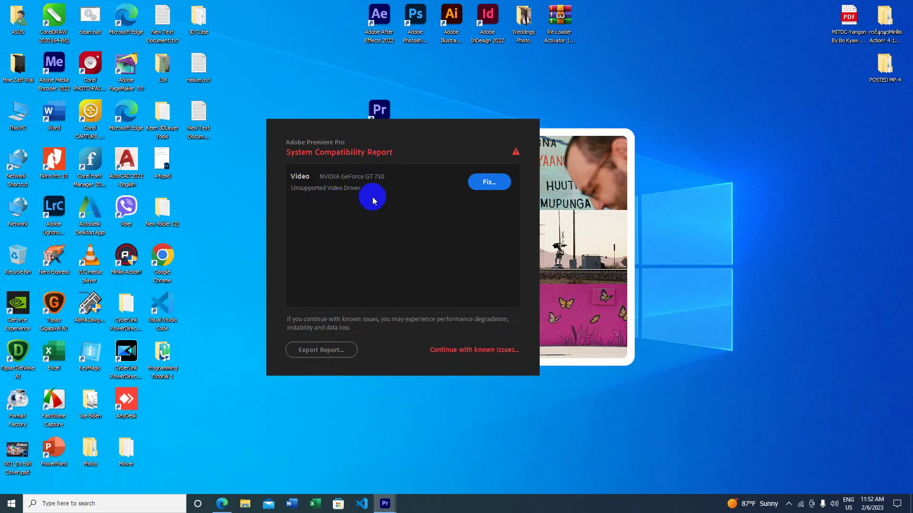
{"action": "left_click", "coordinate": [380, 113]}
{"action": "left_click", "coordinate": [481, 351]}
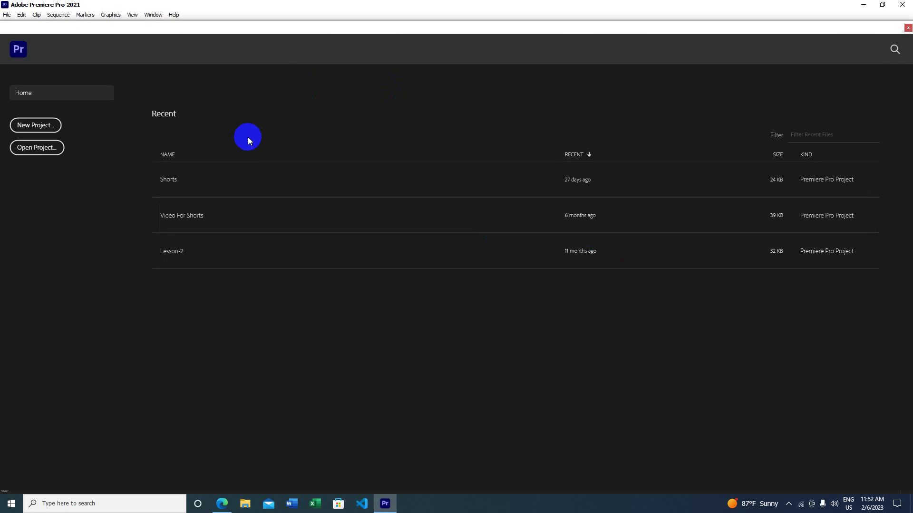
{"action": "left_click", "coordinate": [902, 4]}
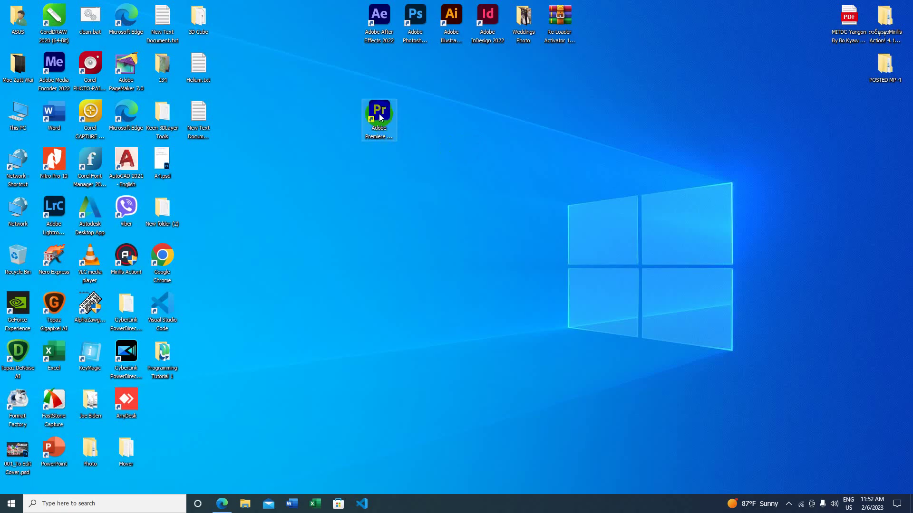
Launch Adobe After Effects 2022 past its System Compatibility Report with known issues, and close it
{"action": "left_click_drag", "start_coordinate": [378, 110], "coordinate": [465, 143]}
{"action": "left_click_drag", "start_coordinate": [379, 32], "coordinate": [399, 173]}
{"action": "double_click", "coordinate": [386, 159]}
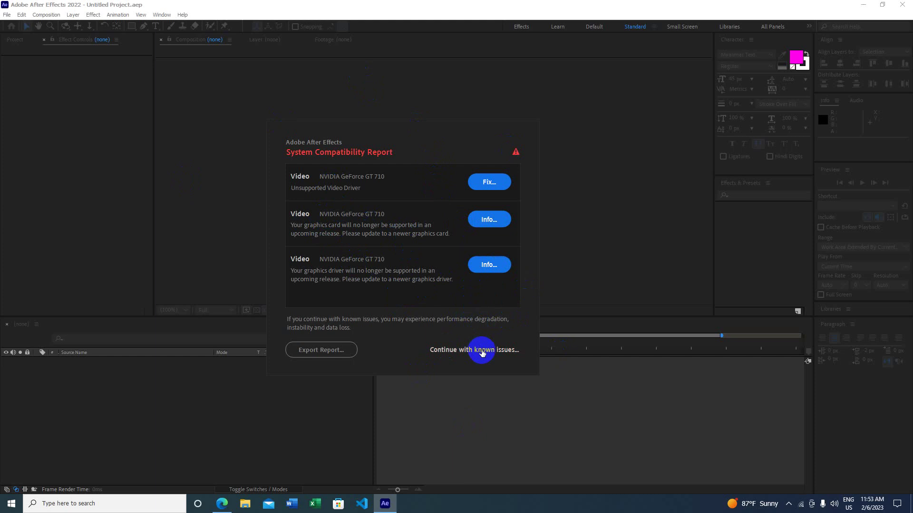
{"action": "left_click", "coordinate": [482, 351]}
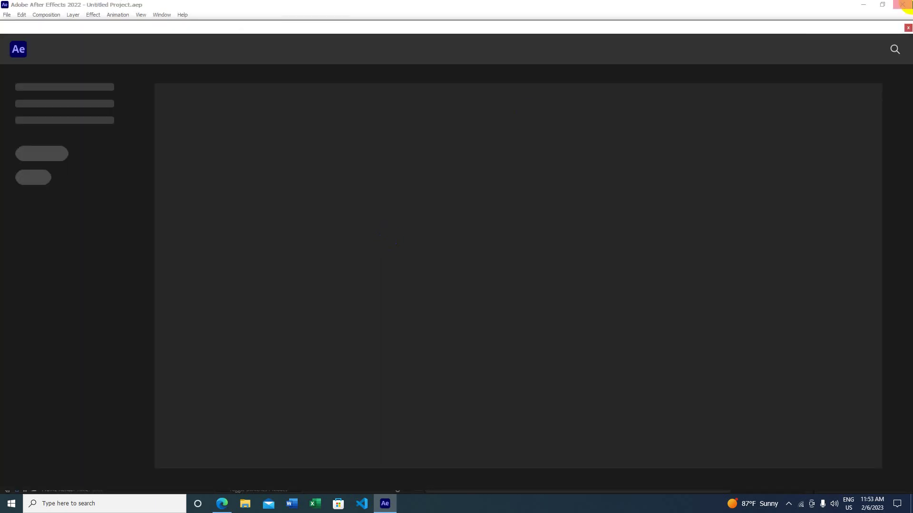
{"action": "left_click", "coordinate": [903, 7]}
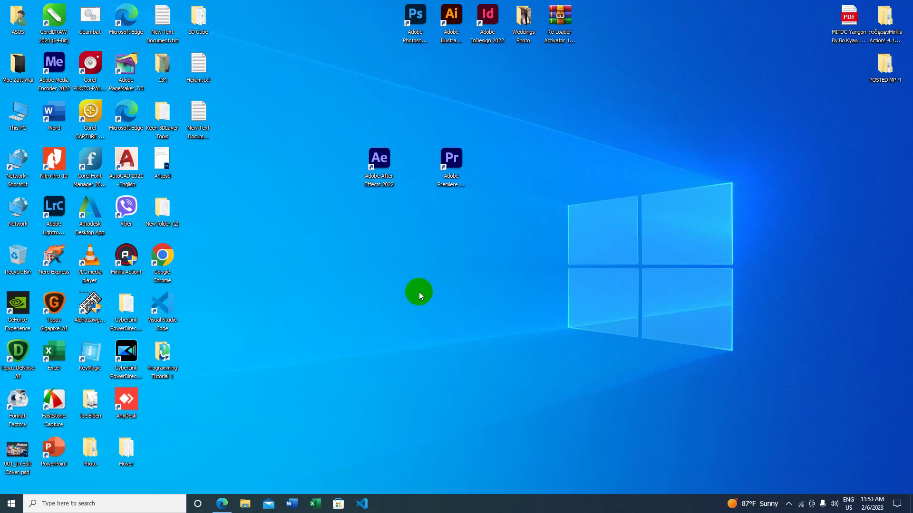
Arrange the After Effects and Premiere Pro shortcuts side by side below the Photoshop and Illustrator shortcuts, and refresh the desktop
{"action": "right_click", "coordinate": [364, 271]}
{"action": "left_click", "coordinate": [383, 299]}
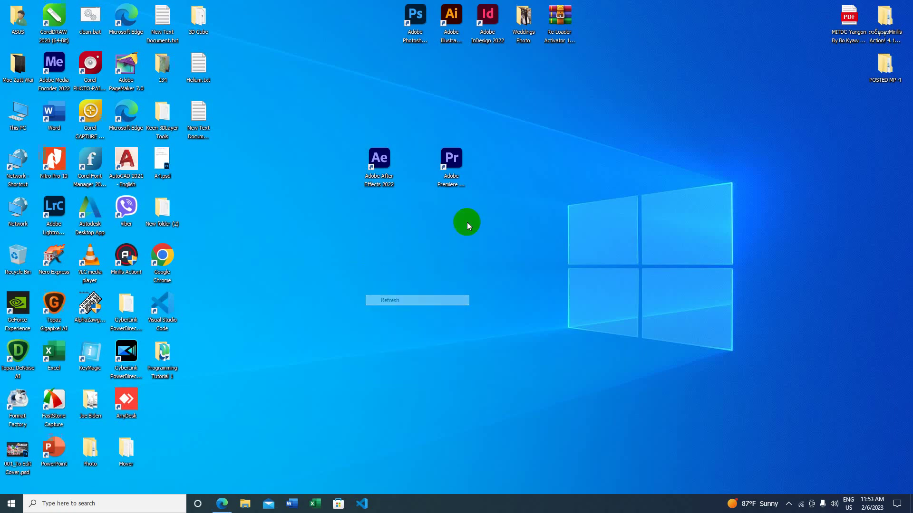
{"action": "left_click_drag", "start_coordinate": [467, 221], "coordinate": [410, 117]}
{"action": "left_click", "coordinate": [487, 162]}
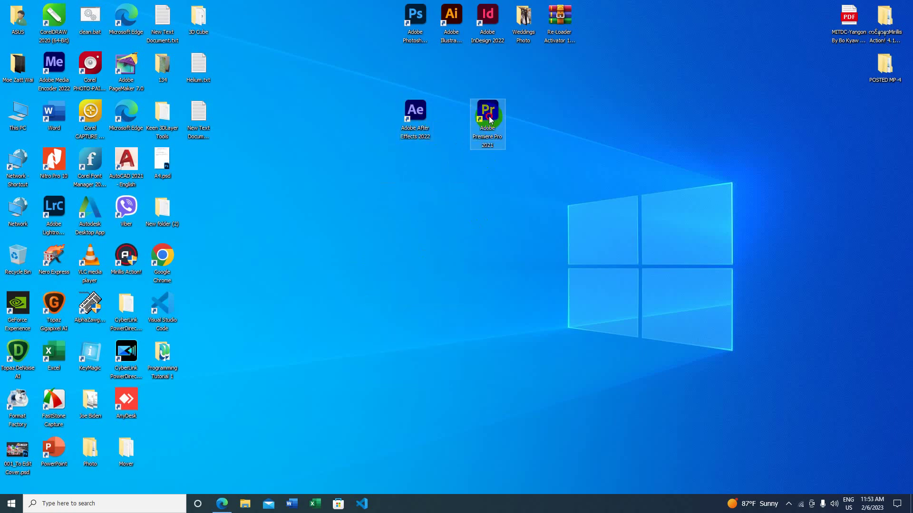
{"action": "left_click_drag", "start_coordinate": [489, 116], "coordinate": [454, 117]}
{"action": "right_click", "coordinate": [521, 148]}
{"action": "left_click", "coordinate": [535, 175]}
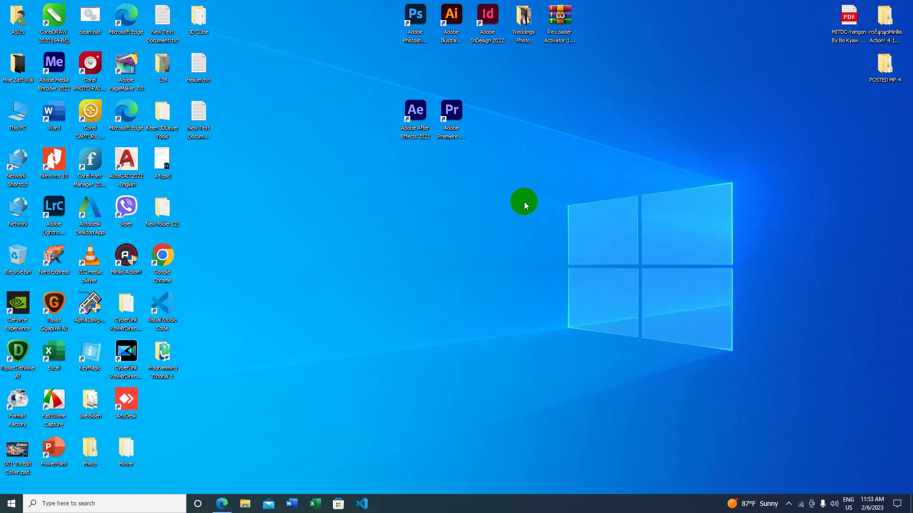
{"action": "left_click_drag", "start_coordinate": [478, 153], "coordinate": [390, 111]}
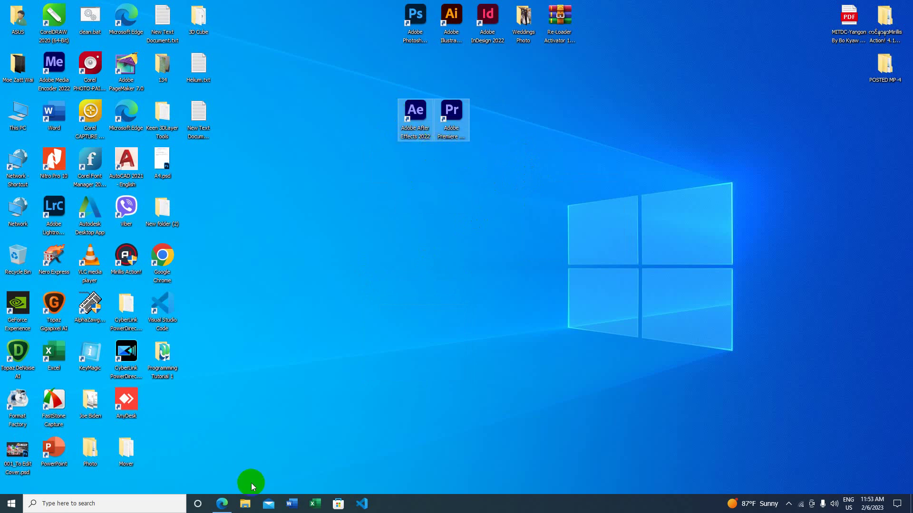
Switch to Microsoft Edge, search Google for "nvidia graphics driver", and view the product types on the NVIDIA Driver Downloads page
{"action": "left_click", "coordinate": [222, 503]}
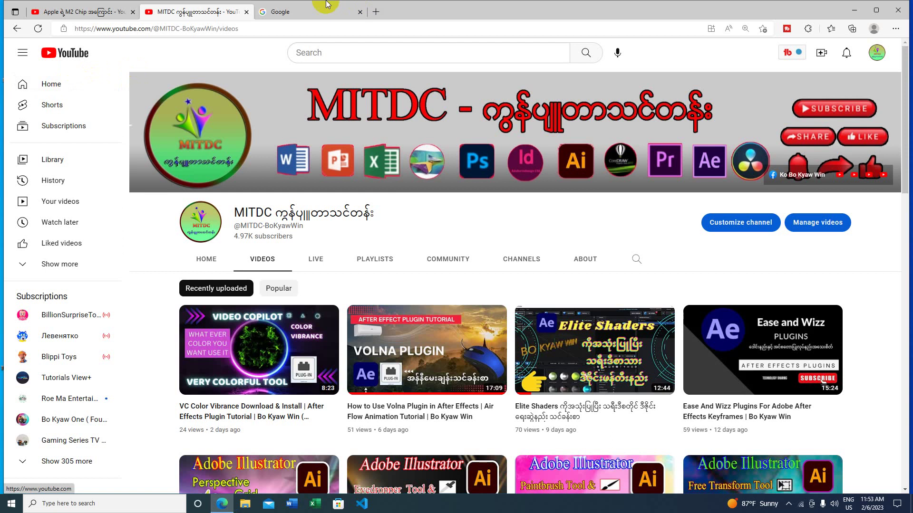
{"action": "left_click", "coordinate": [312, 12]}
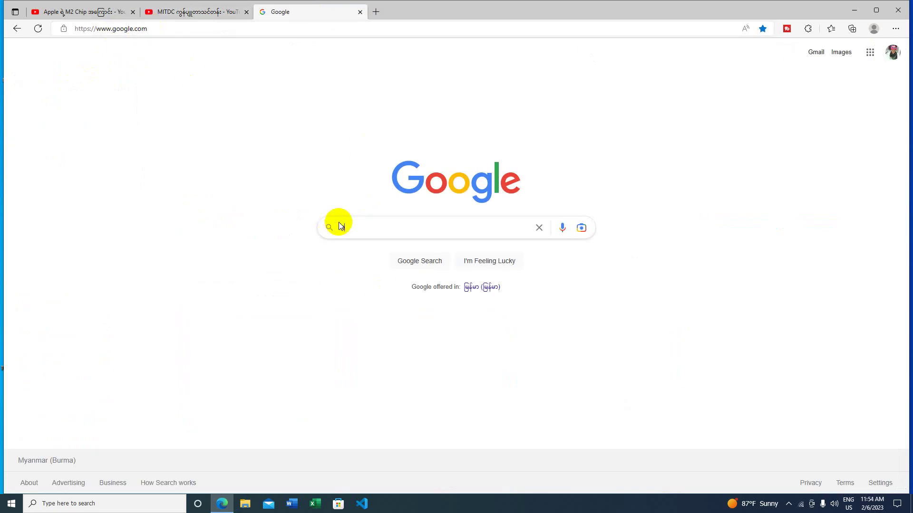
{"action": "type", "text": "nvide"}
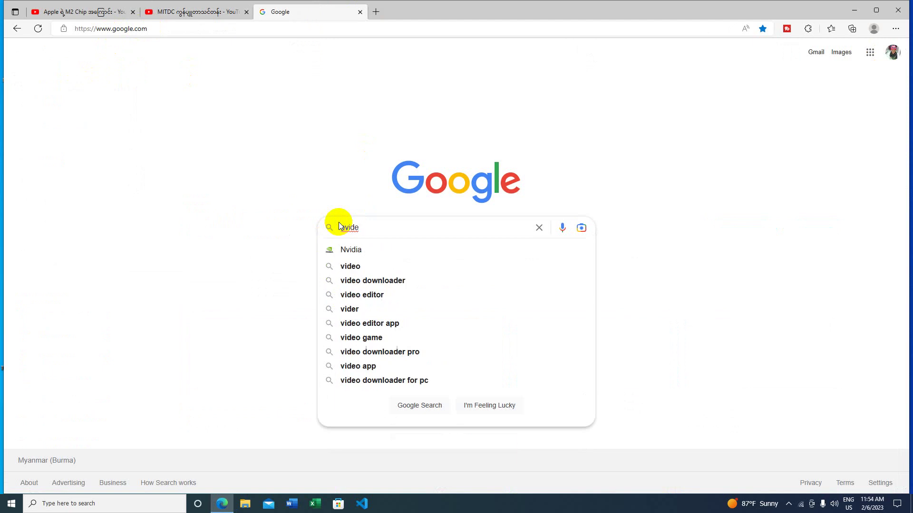
{"action": "key", "text": "BackSpace"}
{"action": "type", "text": "ia "}
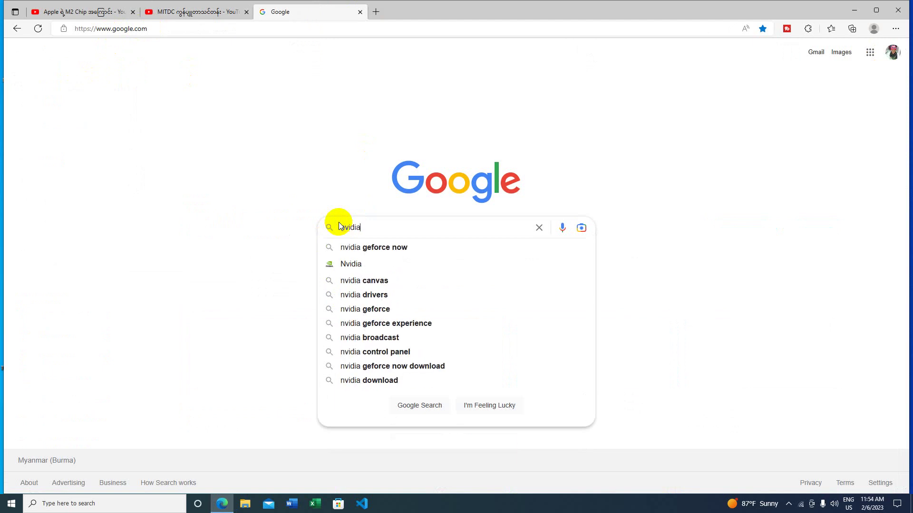
{"action": "type", "text": "gr"}
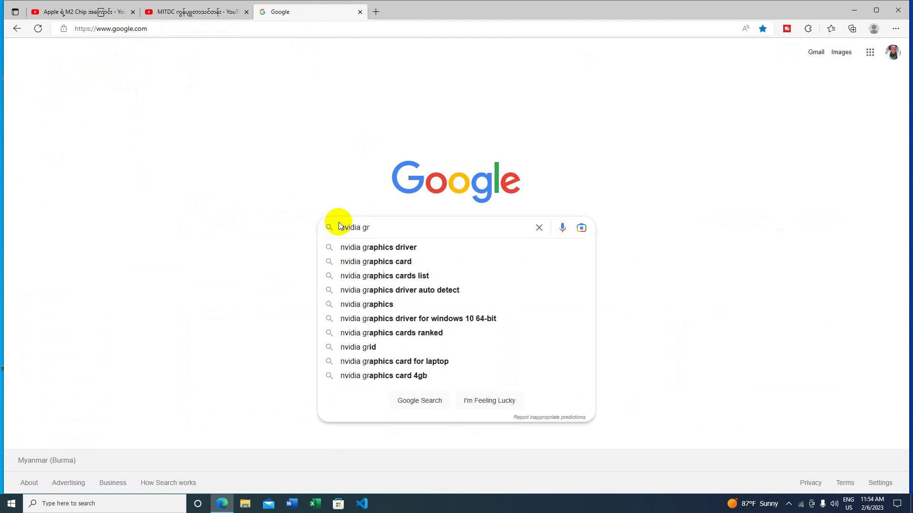
{"action": "left_click", "coordinate": [385, 251]}
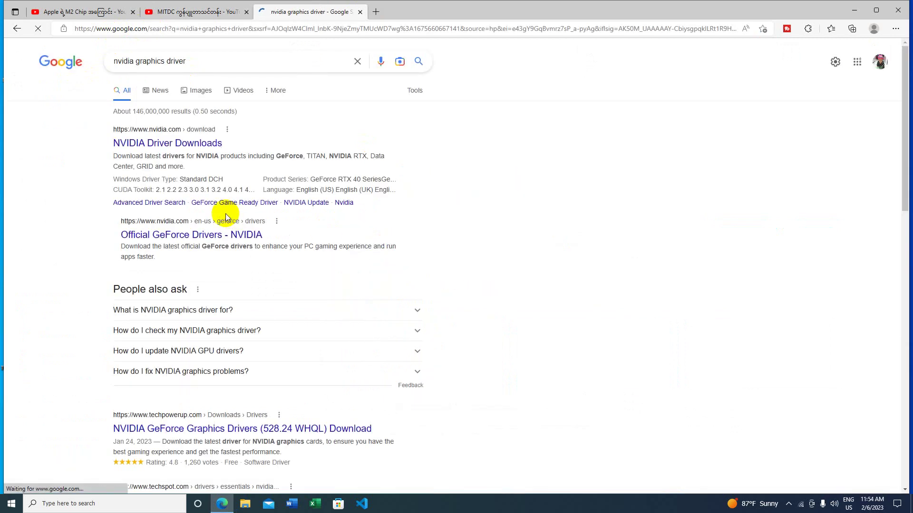
{"action": "left_click", "coordinate": [152, 146]}
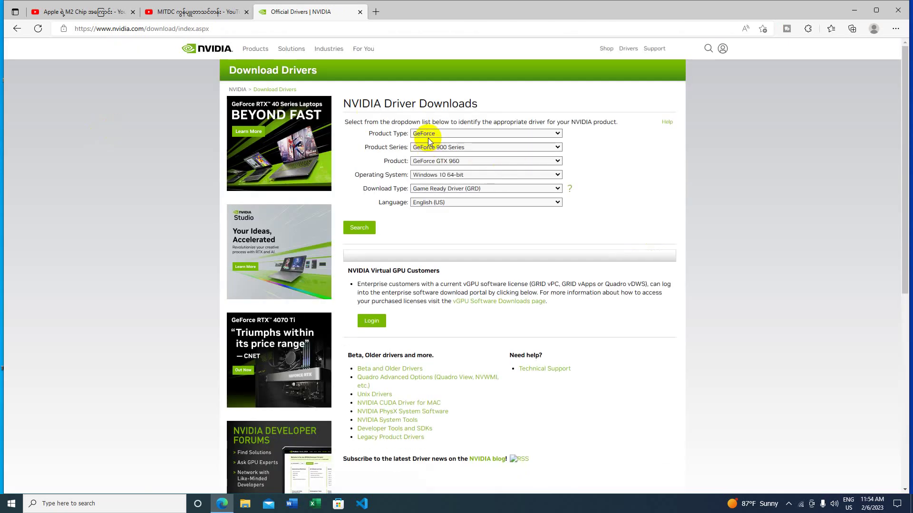
{"action": "left_click", "coordinate": [447, 134]}
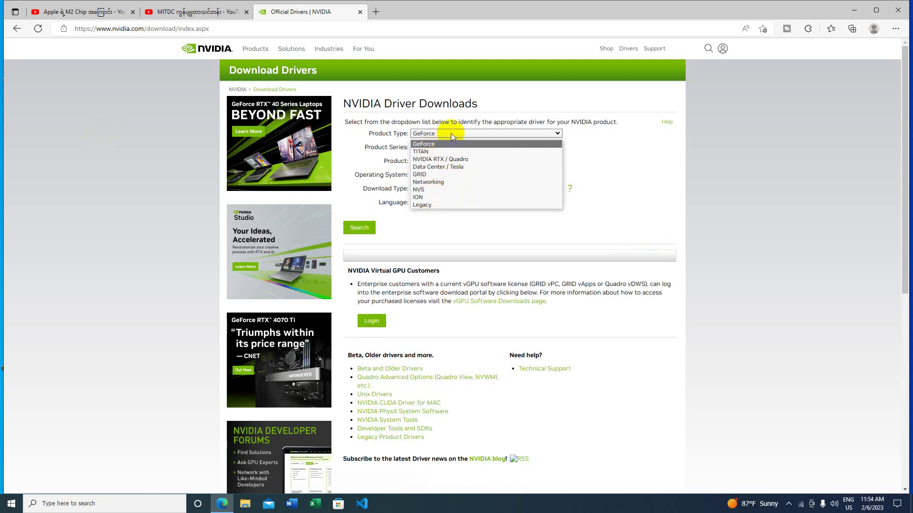
{"action": "left_click", "coordinate": [584, 139]}
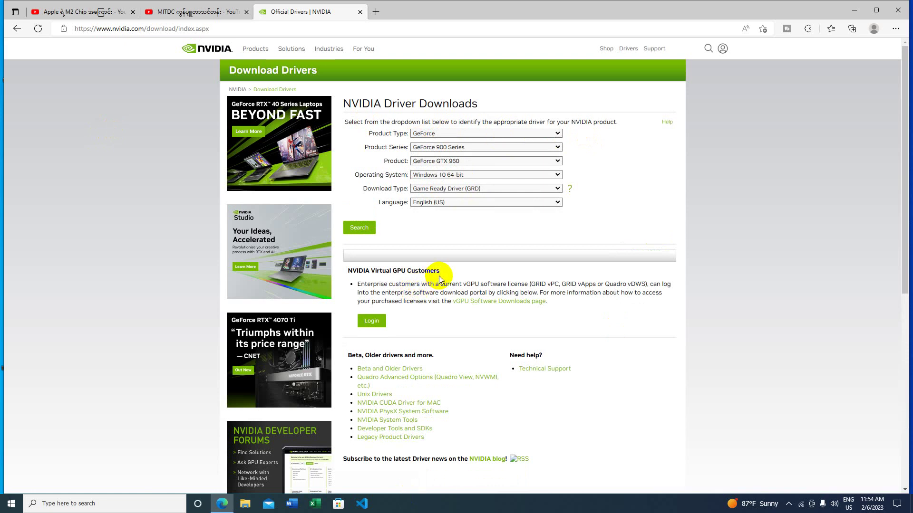
Minimize the browser and open the NVIDIA Control Panel from the desktop to check the graphics card model
{"action": "left_click", "coordinate": [855, 12]}
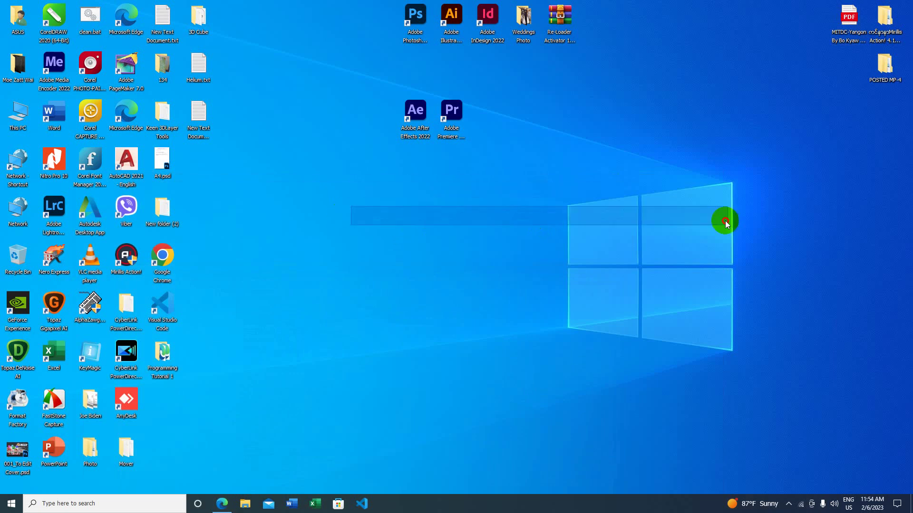
{"action": "right_click", "coordinate": [410, 201]}
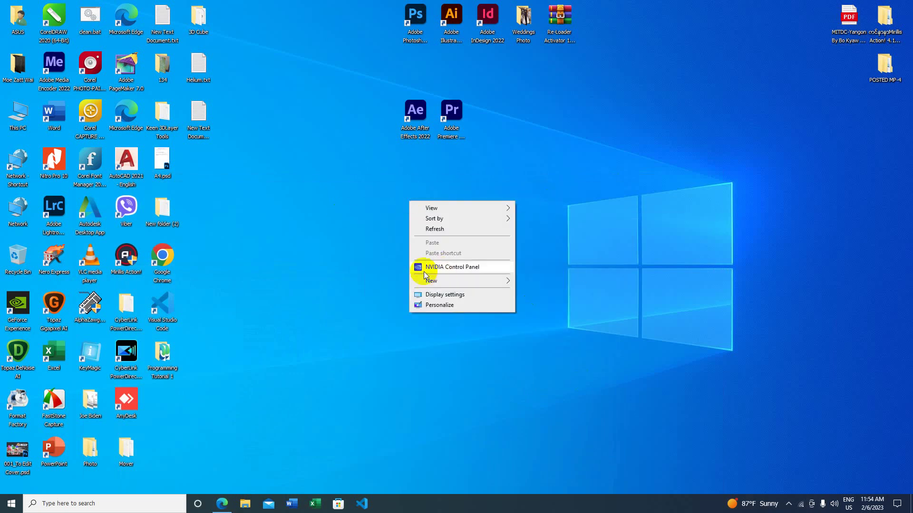
{"action": "left_click", "coordinate": [460, 270]}
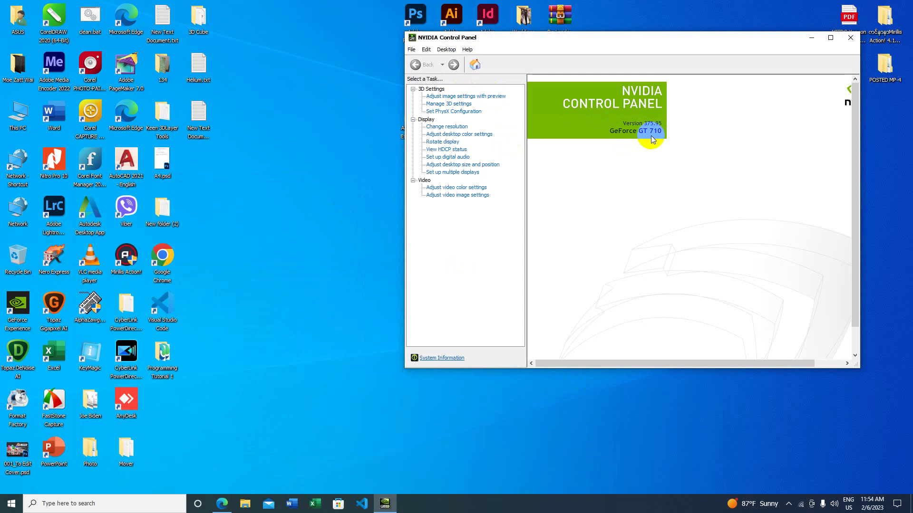
{"action": "left_click_drag", "start_coordinate": [667, 41], "coordinate": [692, 41]}
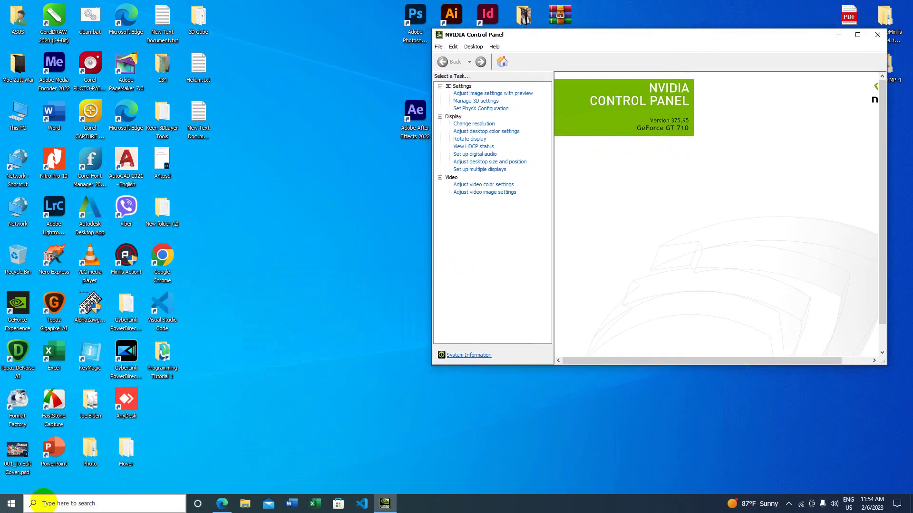
Run dxdiag to start the DirectX Diagnostic Tool
{"action": "left_click", "coordinate": [73, 503]}
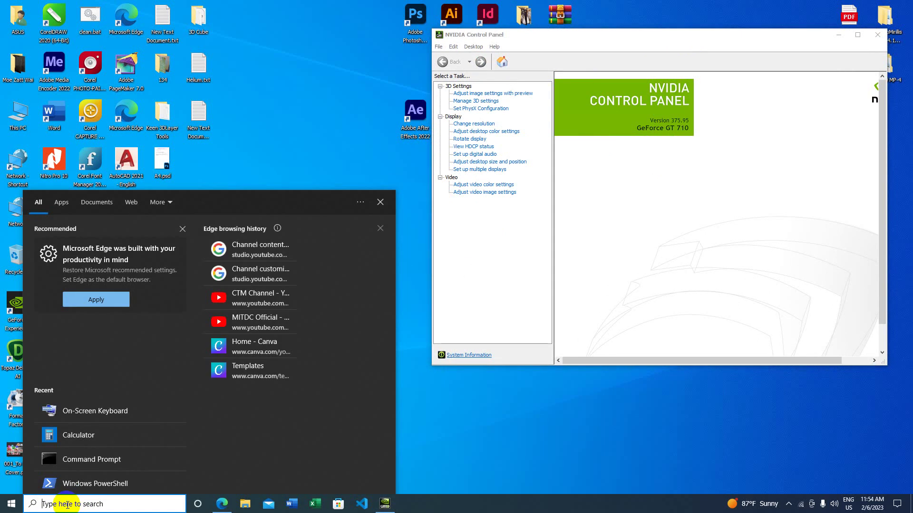
{"action": "key", "text": "super+r"}
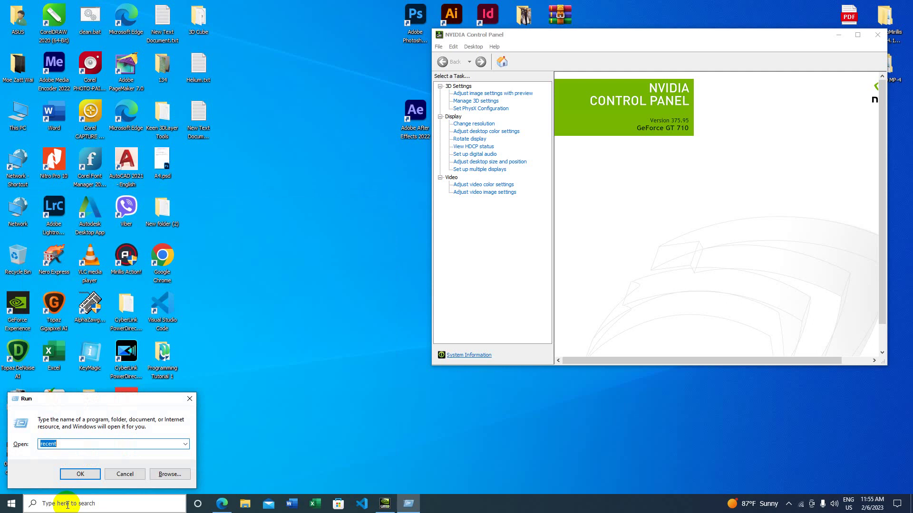
{"action": "type", "text": "dx"}
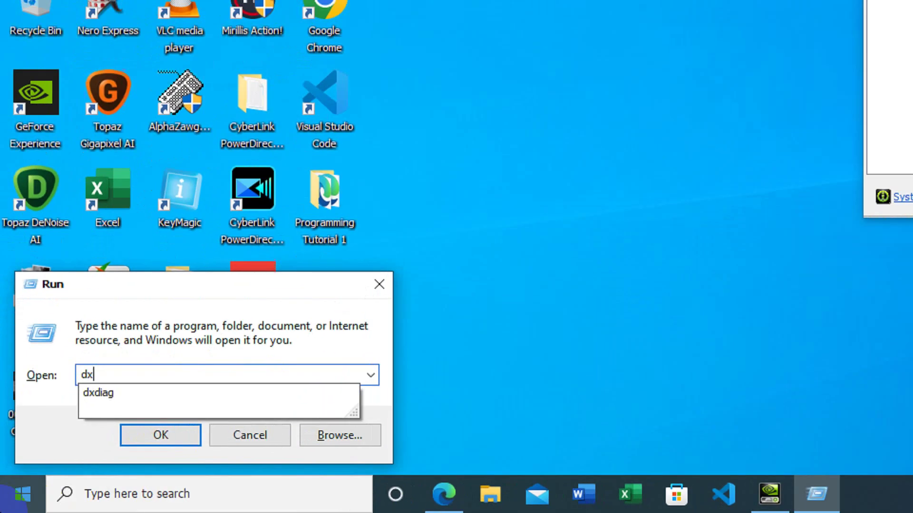
{"action": "left_click", "coordinate": [104, 394]}
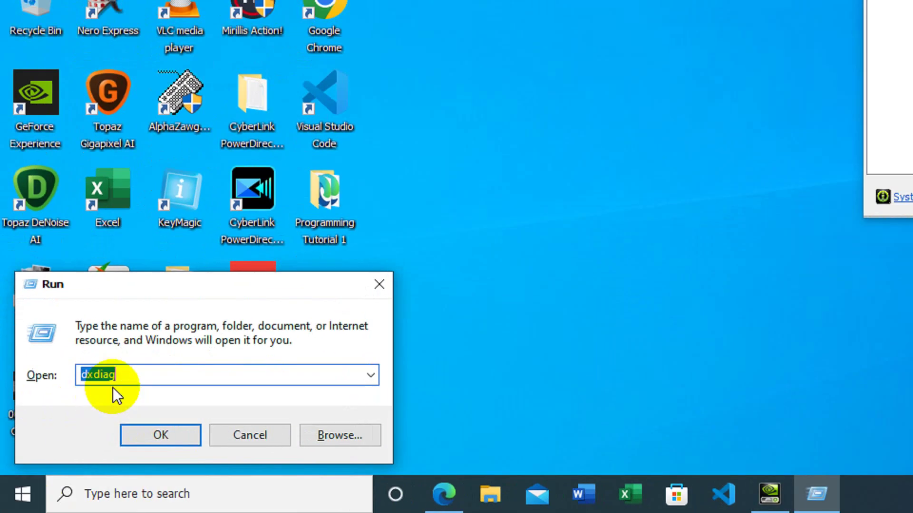
{"action": "left_click", "coordinate": [135, 377]}
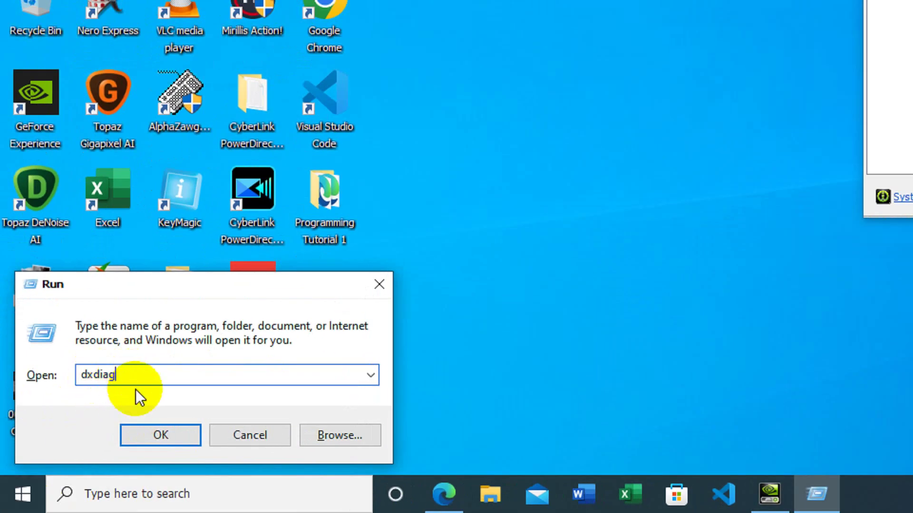
{"action": "left_click", "coordinate": [155, 434]}
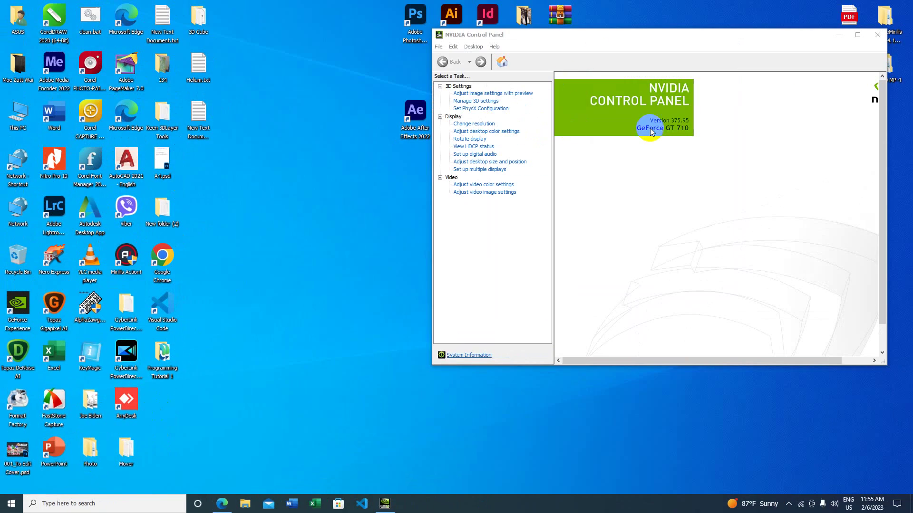
Place the DirectX Diagnostic Tool beside the NVIDIA Control Panel and examine its display device and driver details
{"action": "left_click_drag", "start_coordinate": [664, 127], "coordinate": [682, 135]}
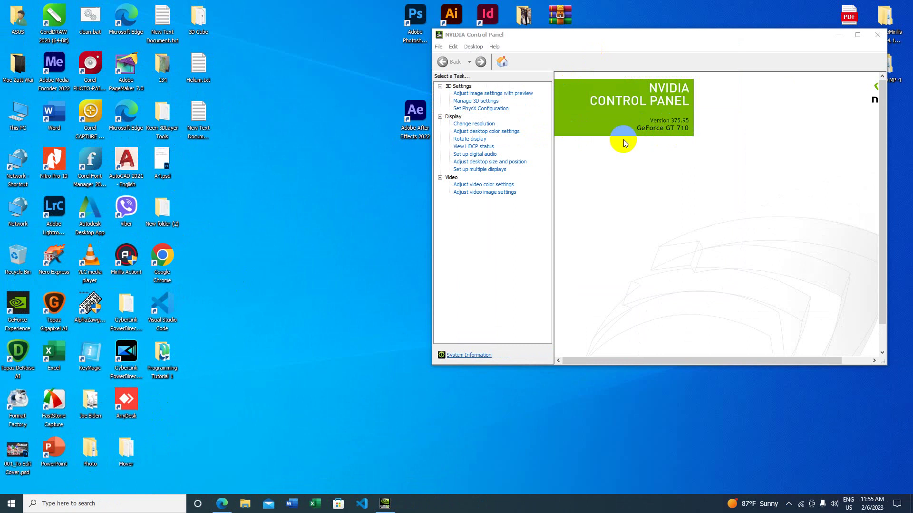
{"action": "left_click", "coordinate": [103, 503]}
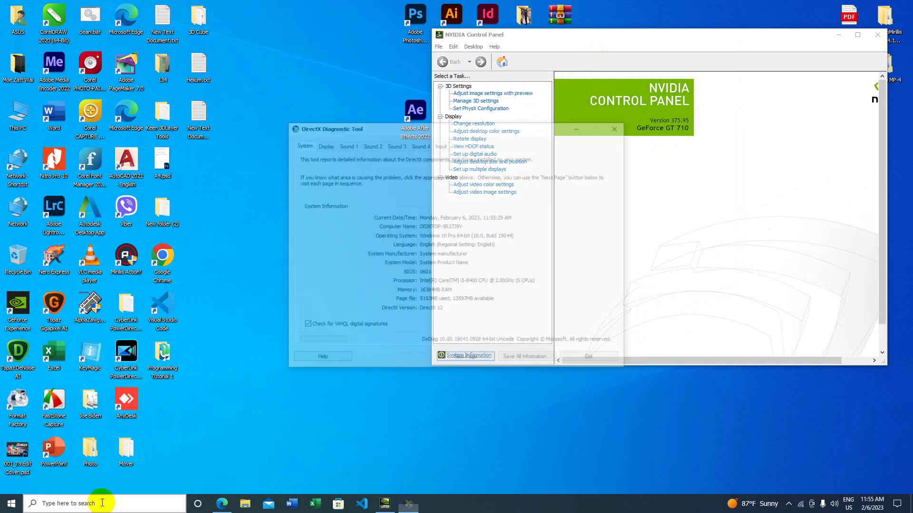
{"action": "left_click_drag", "start_coordinate": [401, 128], "coordinate": [188, 97]}
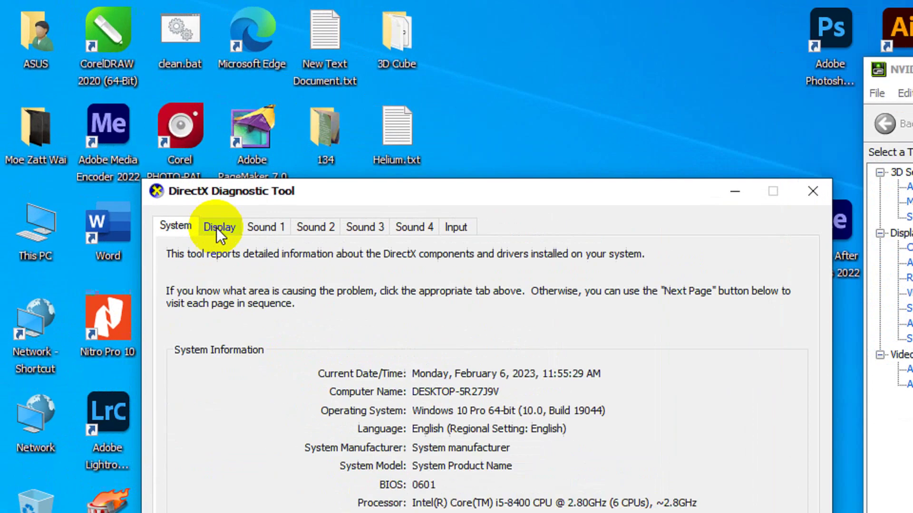
{"action": "left_click", "coordinate": [110, 116]}
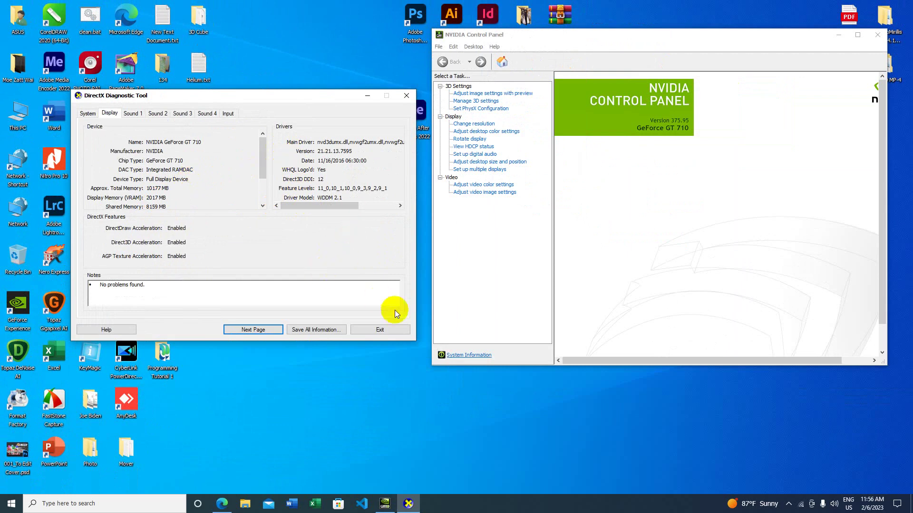
Close the DirectX Diagnostic Tool and NVIDIA Control Panel, and switch back to the driver download page in Microsoft Edge
{"action": "left_click", "coordinate": [377, 328]}
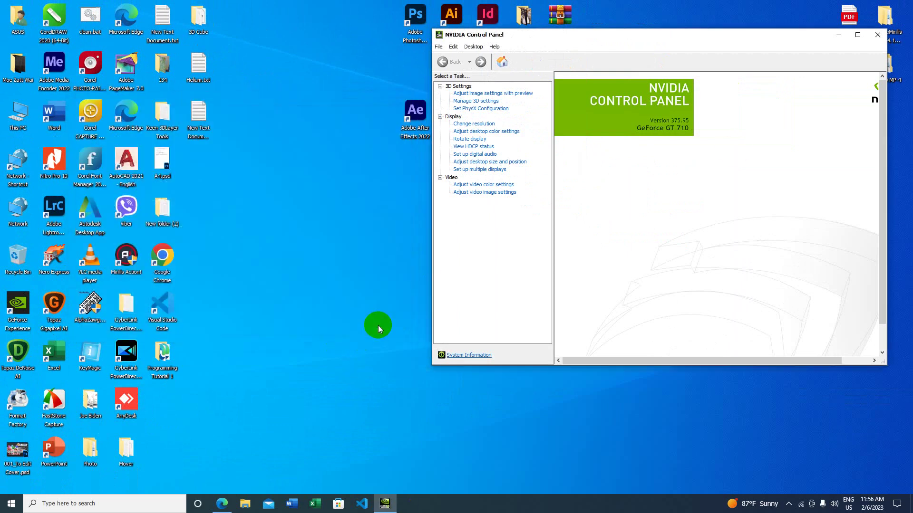
{"action": "left_click", "coordinate": [876, 36]}
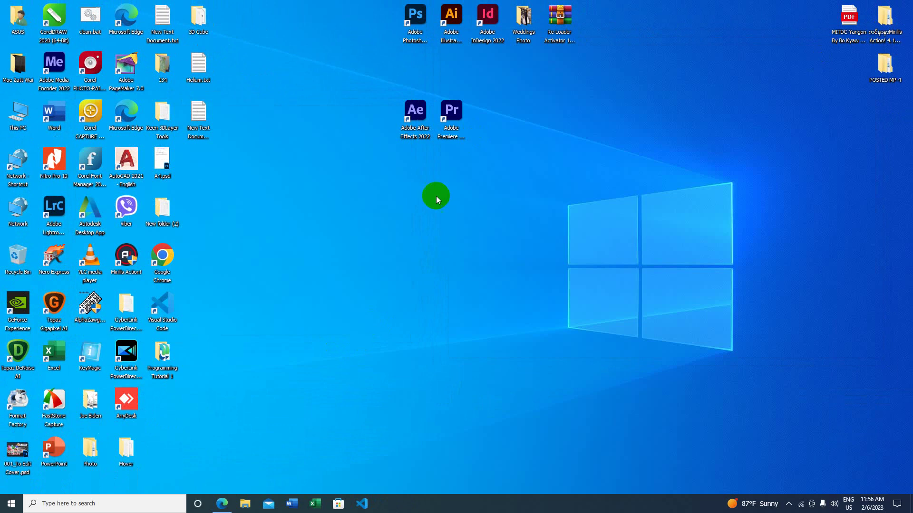
{"action": "left_click", "coordinate": [221, 504]}
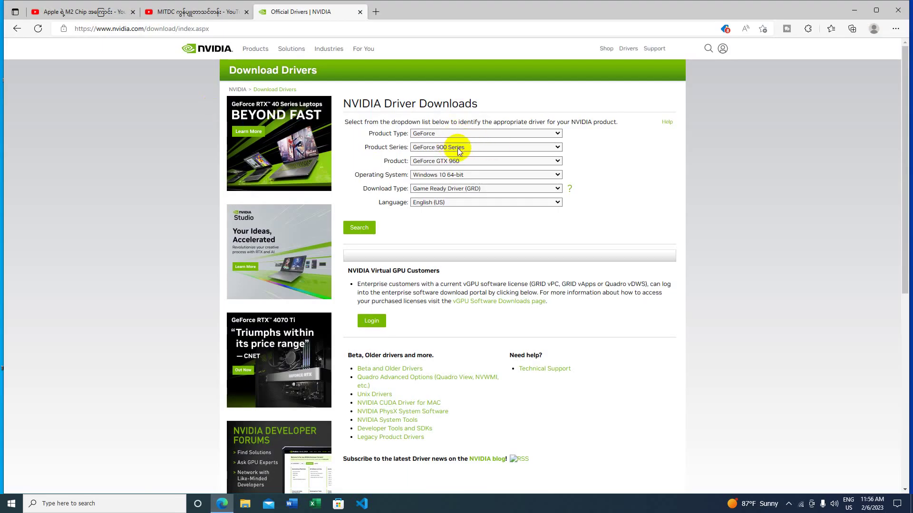
Set the driver search's product series to GeForce 700 Series and the product to GeForce GT 710
{"action": "left_click", "coordinate": [463, 145]}
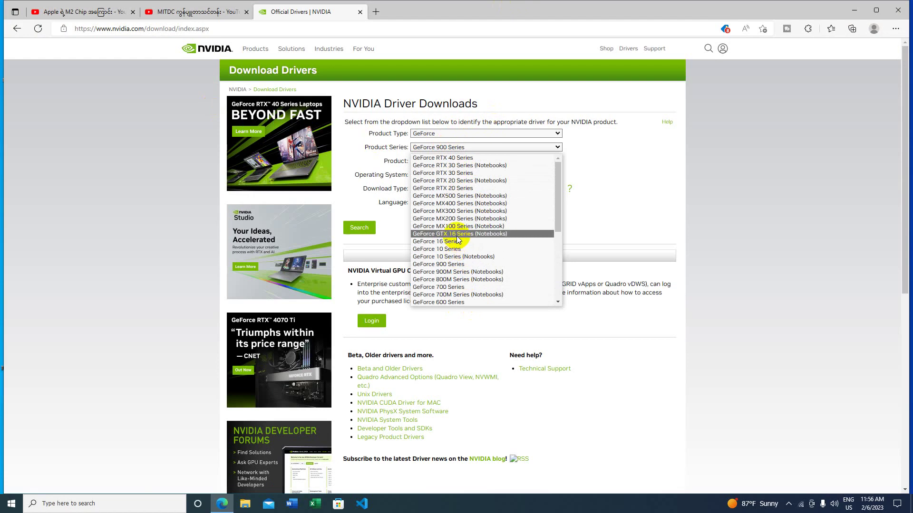
{"action": "scroll", "coordinate": [462, 205], "scroll_direction": "down", "scroll_amount": 6}
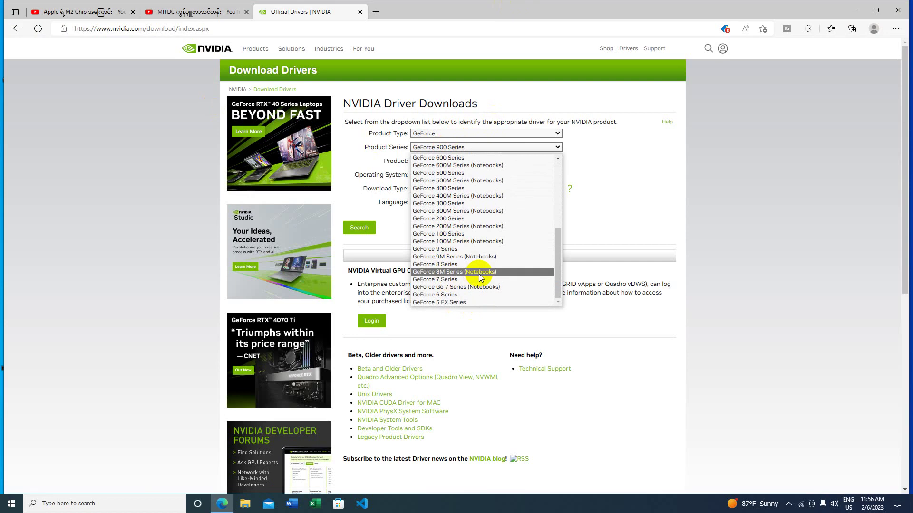
{"action": "scroll", "coordinate": [479, 275], "scroll_direction": "up", "scroll_amount": 4}
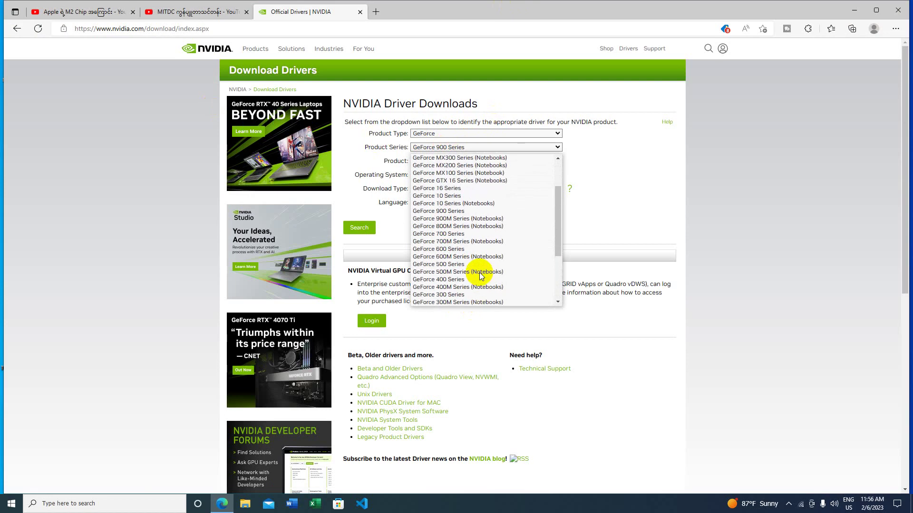
{"action": "left_click", "coordinate": [447, 234]}
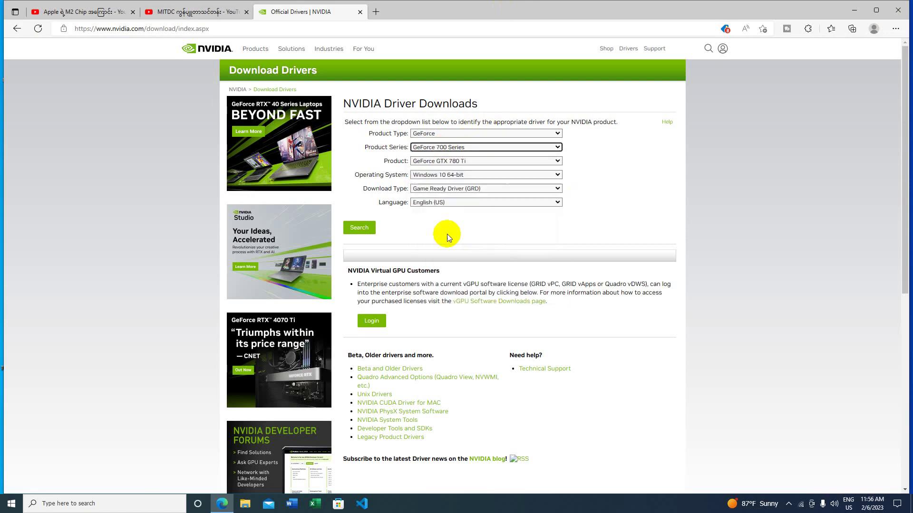
{"action": "left_click", "coordinate": [462, 162]}
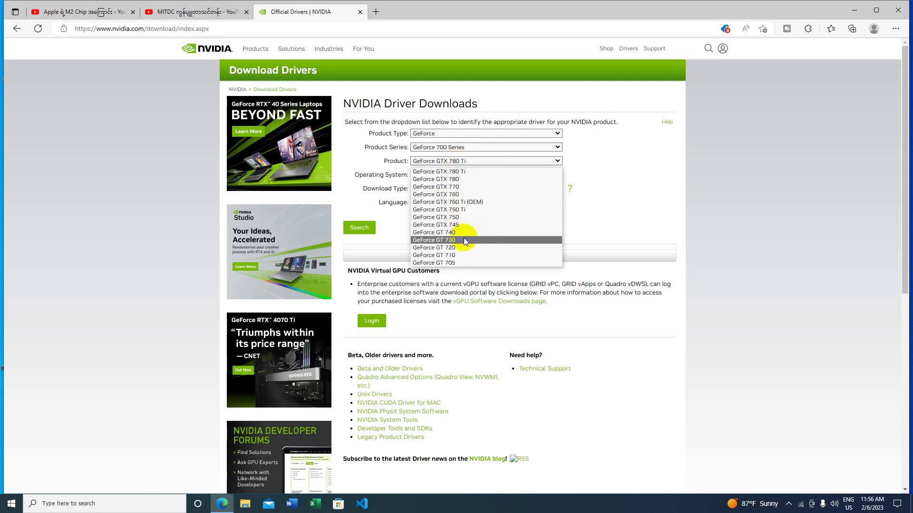
{"action": "left_click", "coordinate": [454, 255]}
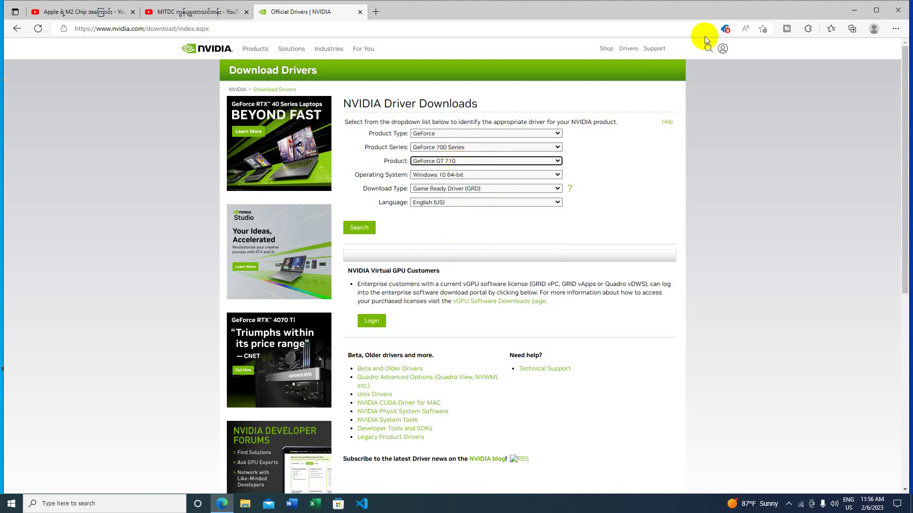
Recheck the graphics card model in the NVIDIA Control Panel, and return to the driver download page in Microsoft Edge
{"action": "left_click", "coordinate": [854, 10]}
{"action": "right_click", "coordinate": [386, 206]}
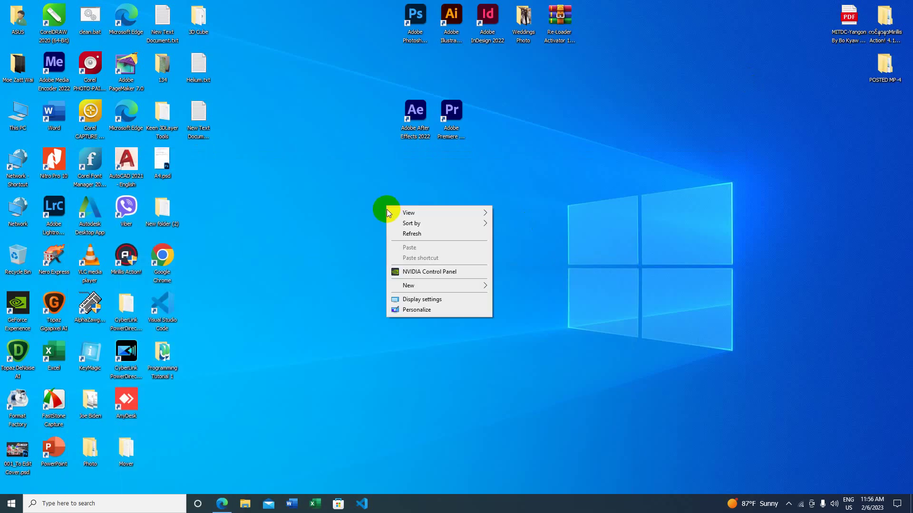
{"action": "left_click", "coordinate": [447, 269]}
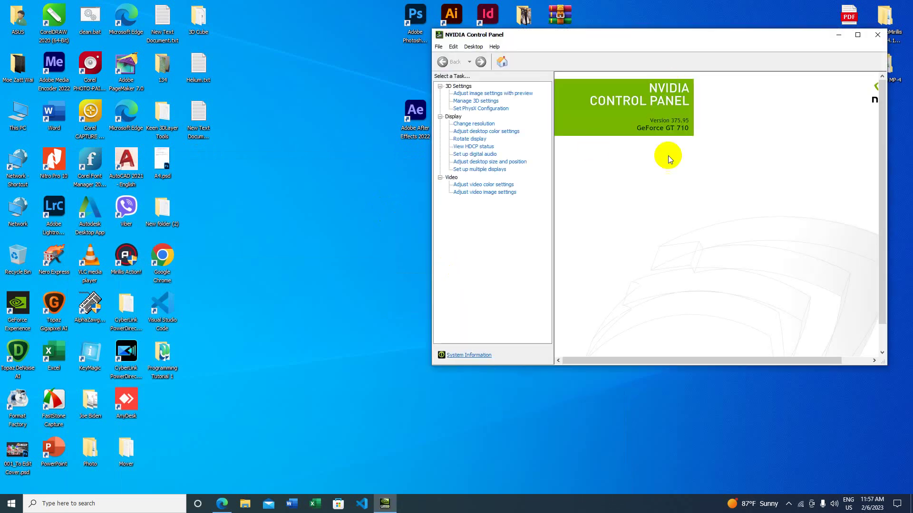
{"action": "left_click", "coordinate": [224, 502]}
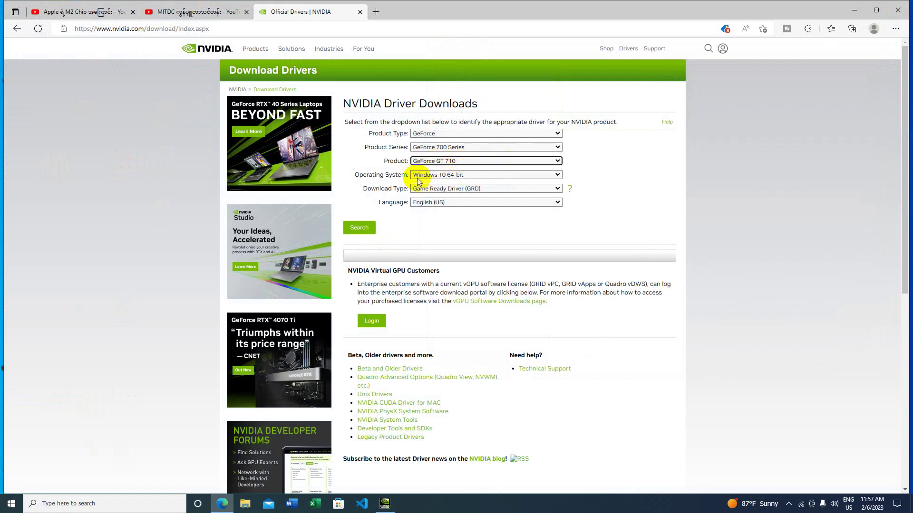
Try searching for a Studio Driver (SD) with Windows 10 64-bit as the operating system
{"action": "left_click", "coordinate": [448, 176]}
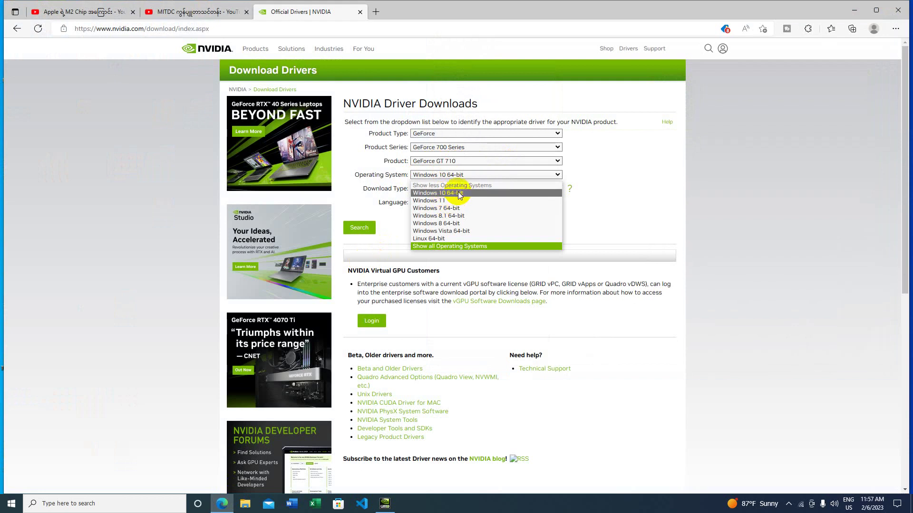
{"action": "left_click", "coordinate": [458, 192]}
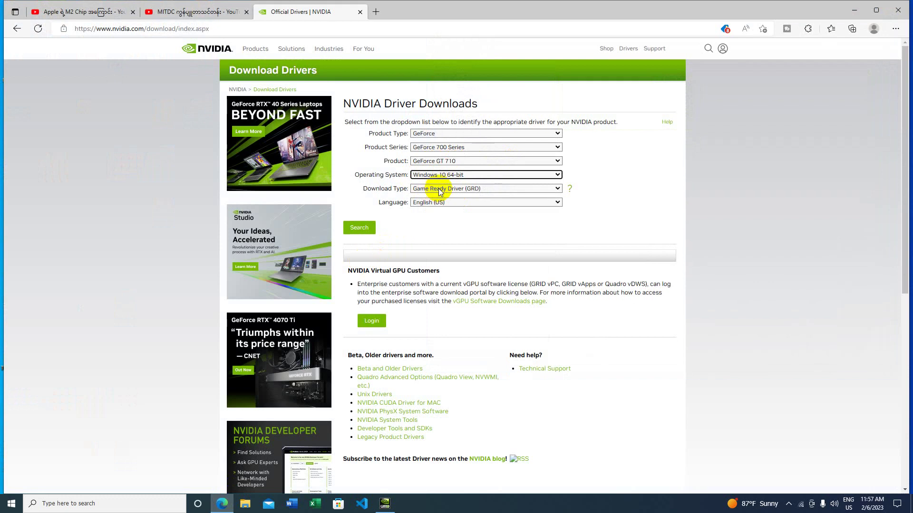
{"action": "left_click", "coordinate": [442, 190]}
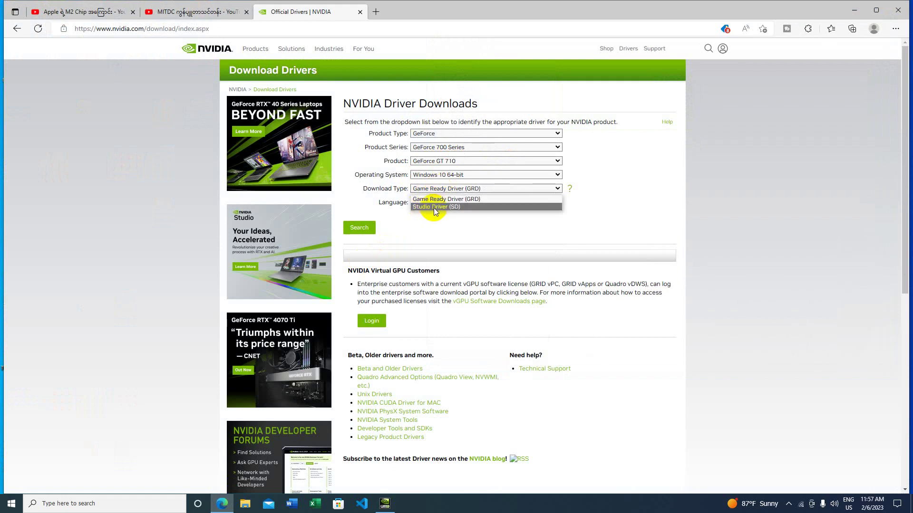
{"action": "left_click", "coordinate": [435, 208]}
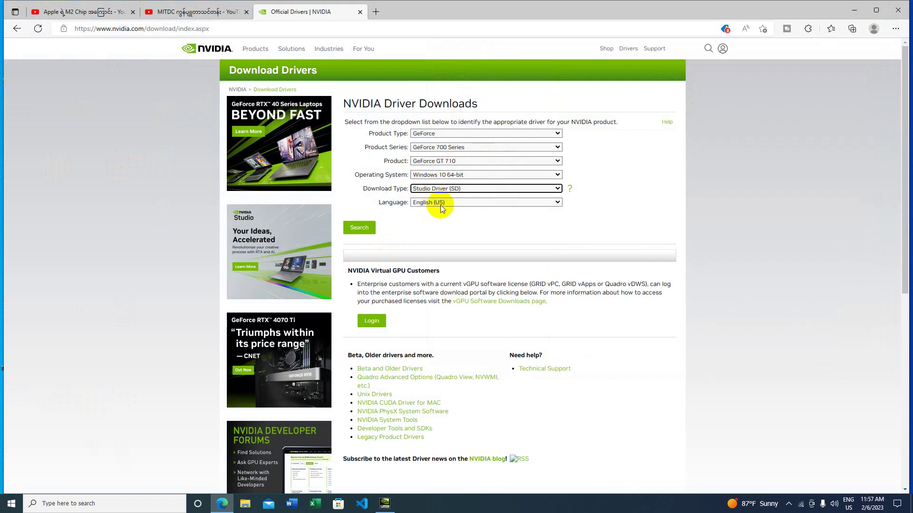
{"action": "left_click", "coordinate": [366, 228]}
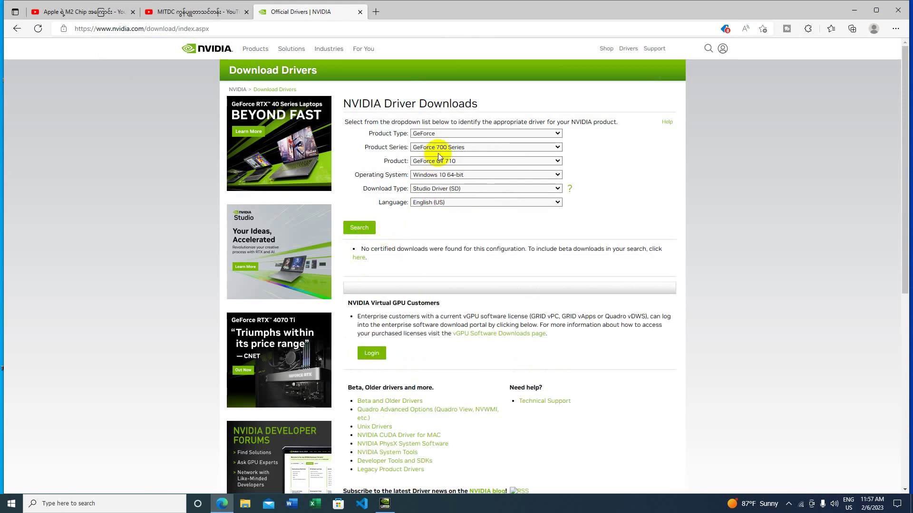
{"action": "left_click", "coordinate": [368, 232]}
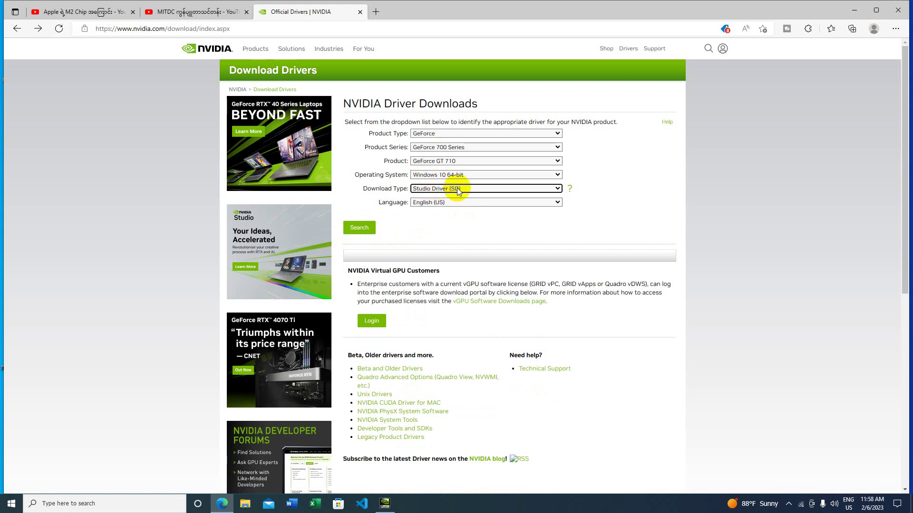
{"action": "left_click", "coordinate": [360, 228]}
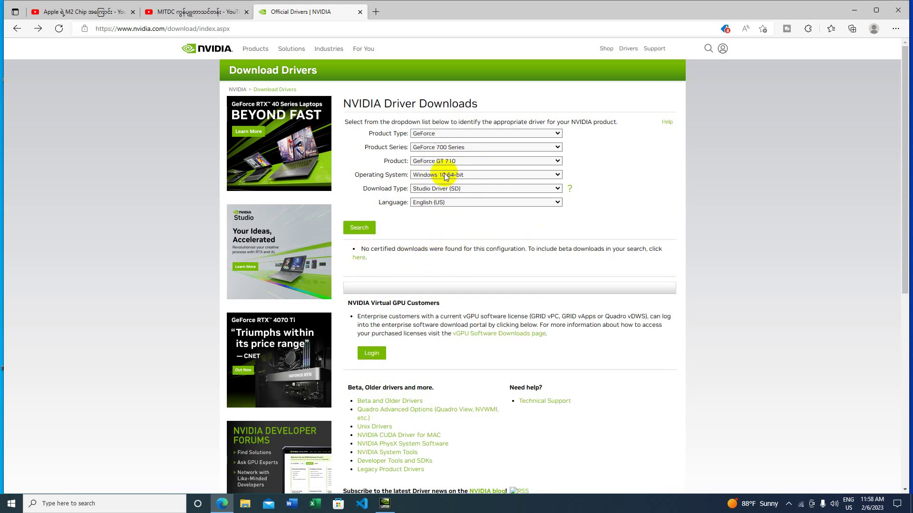
Set the download type to Game Ready Driver (GRD) and search for matching drivers
{"action": "left_click", "coordinate": [455, 188]}
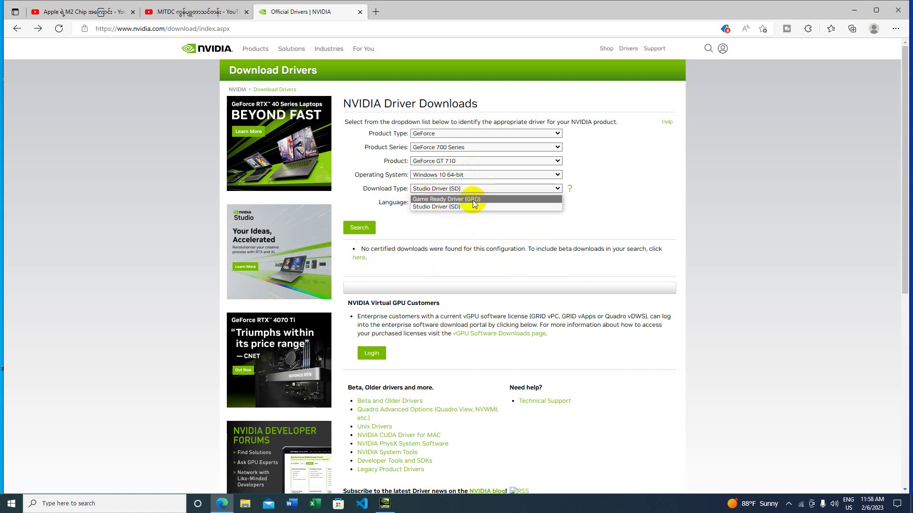
{"action": "left_click", "coordinate": [472, 199]}
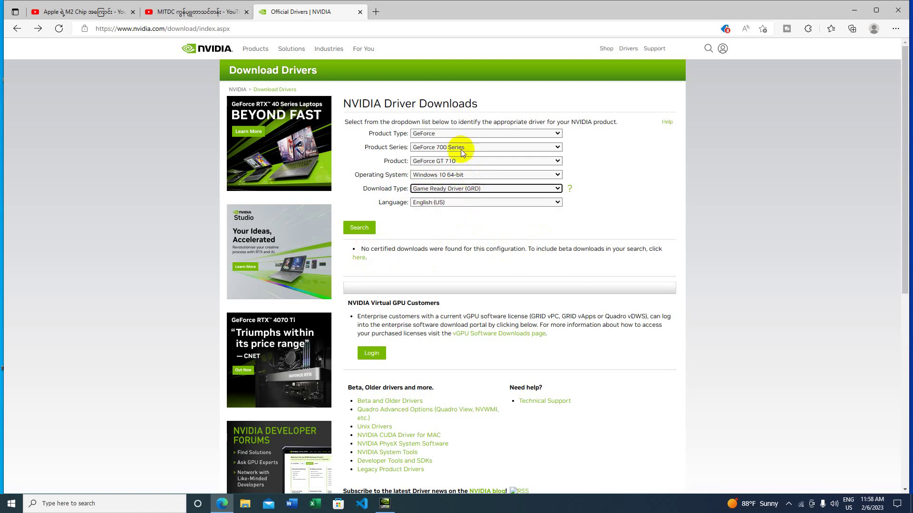
{"action": "left_click", "coordinate": [365, 231]}
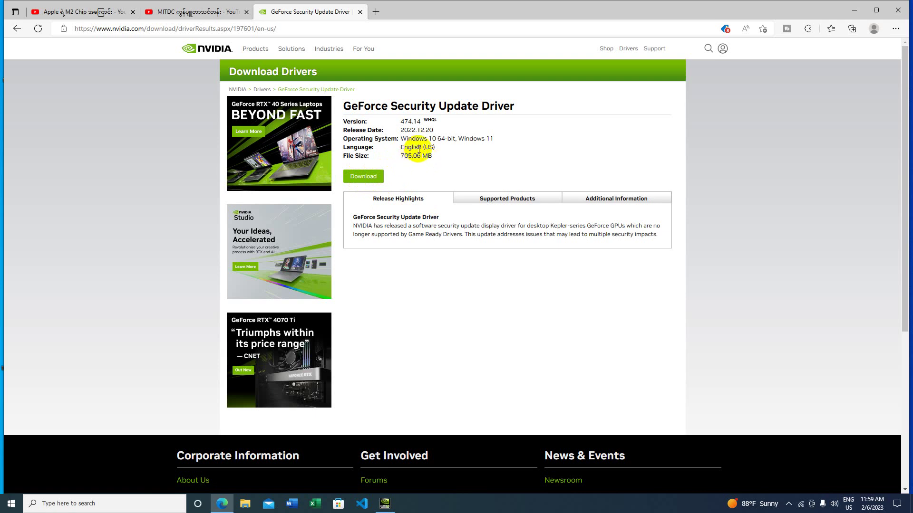
Download the GeForce Security Update Driver version 474.14 and confirm the download
{"action": "left_click", "coordinate": [365, 176]}
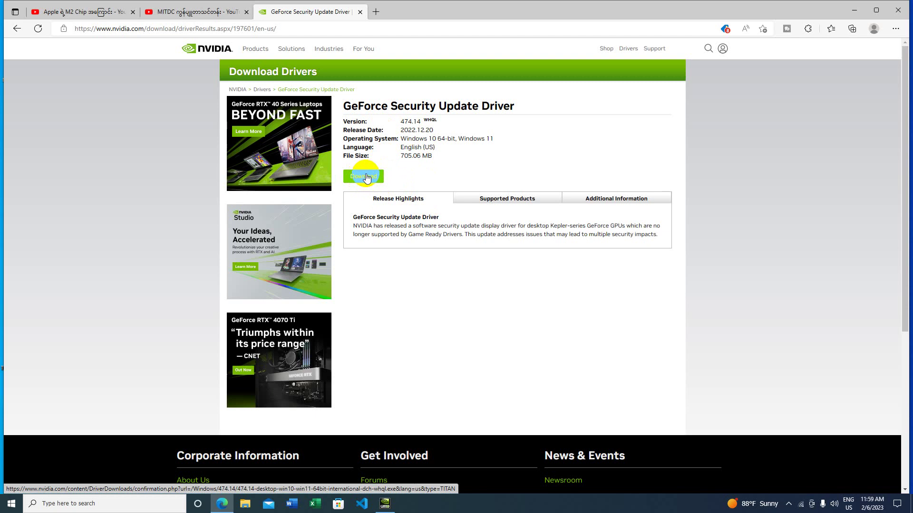
{"action": "left_click", "coordinate": [366, 176]}
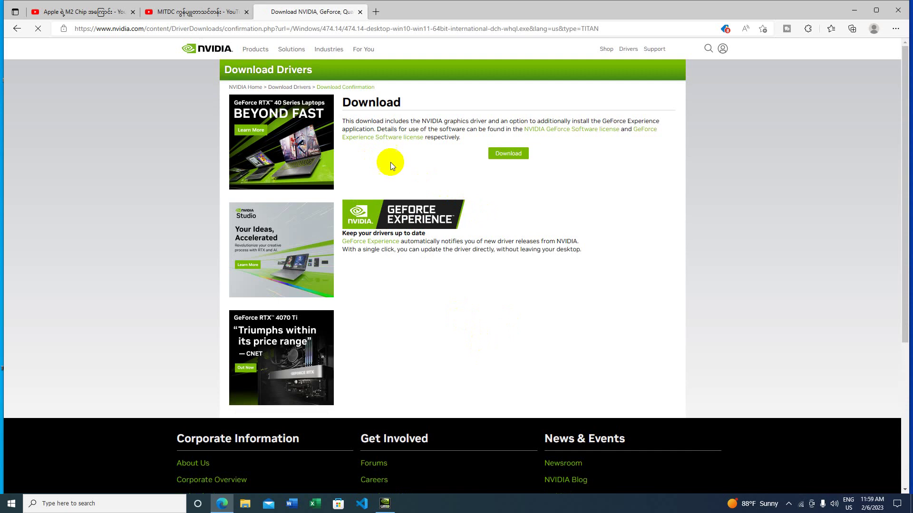
{"action": "left_click", "coordinate": [506, 159]}
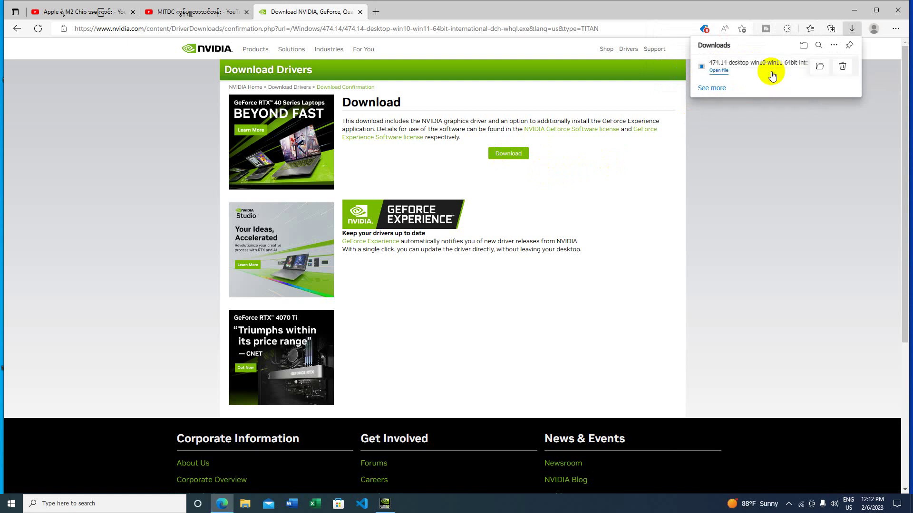
Show the downloaded 474.14 driver file in the Downloads folder, with the browser minimized, and launch the installer
{"action": "left_click", "coordinate": [818, 66]}
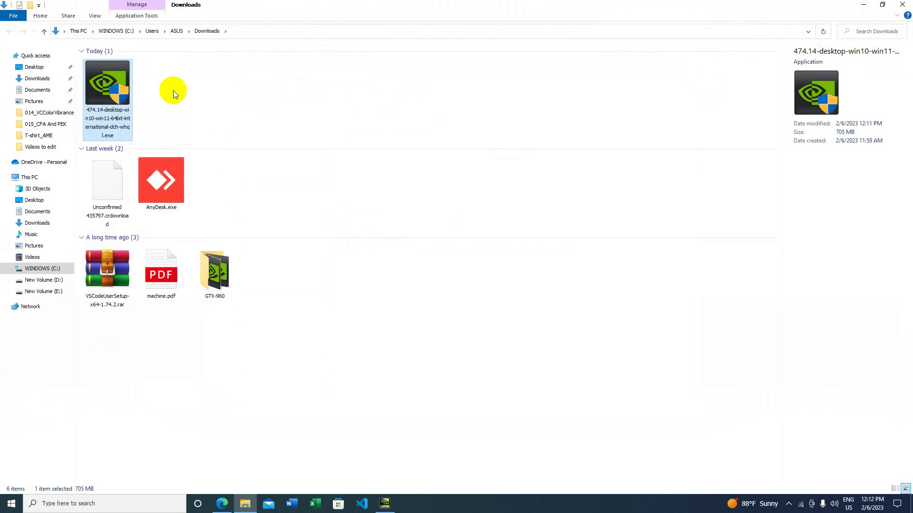
{"action": "left_click", "coordinate": [882, 4]}
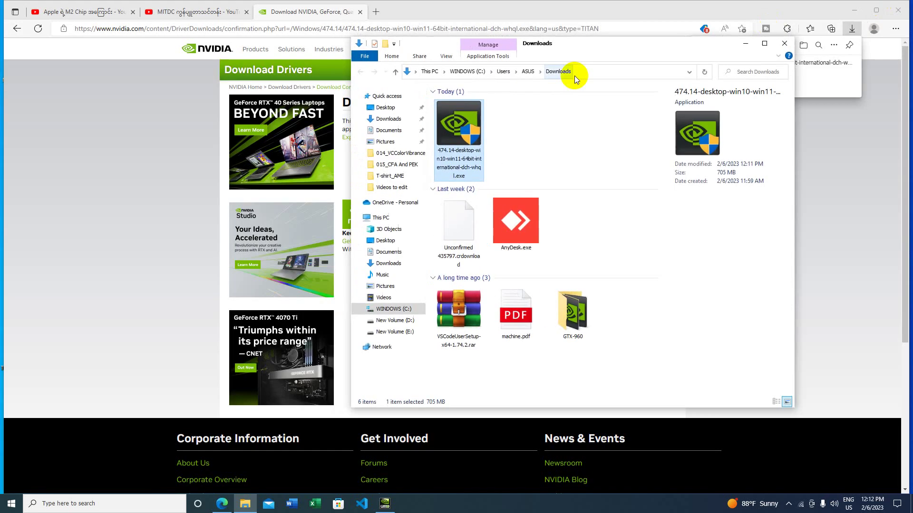
{"action": "left_click", "coordinate": [855, 10]}
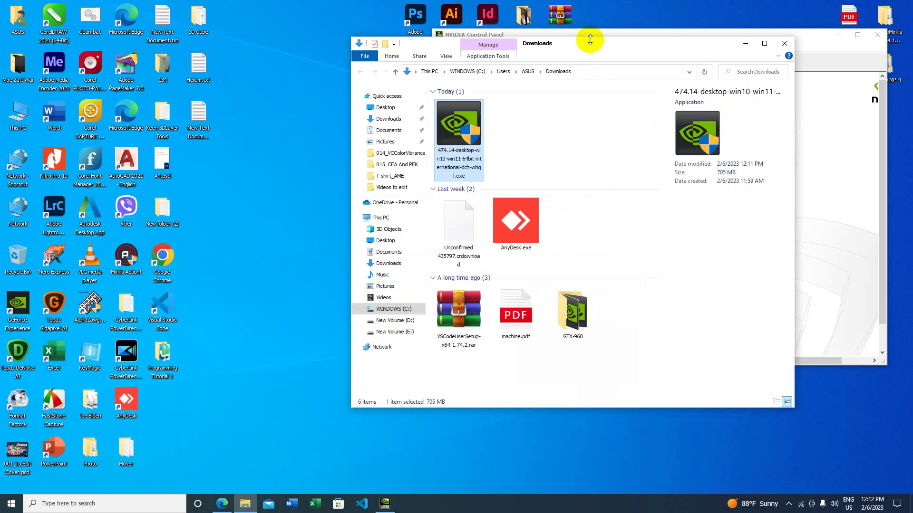
{"action": "left_click_drag", "start_coordinate": [587, 49], "coordinate": [552, 29]}
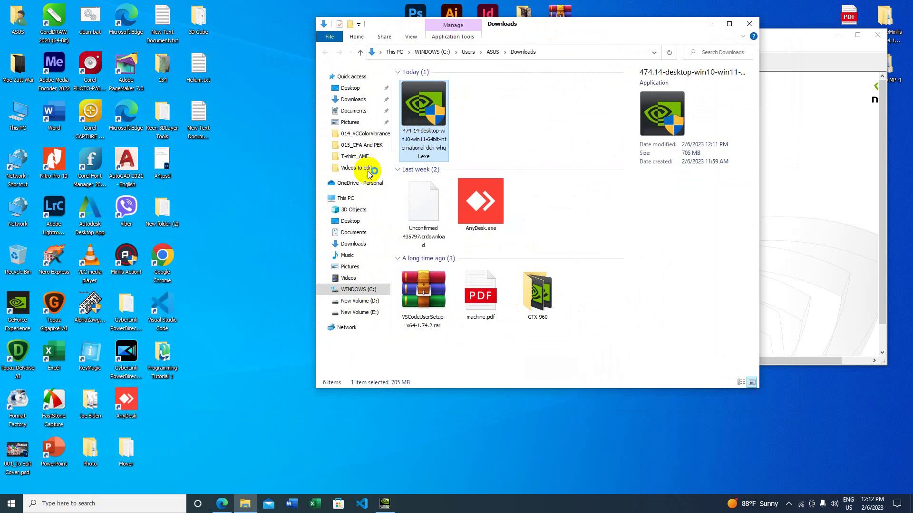
Extract the driver files to the default C:\NVIDIA\DisplayDriver\474.14 path, and clear the Downloads and NVIDIA Control Panel windows from view
{"action": "left_click", "coordinate": [710, 25]}
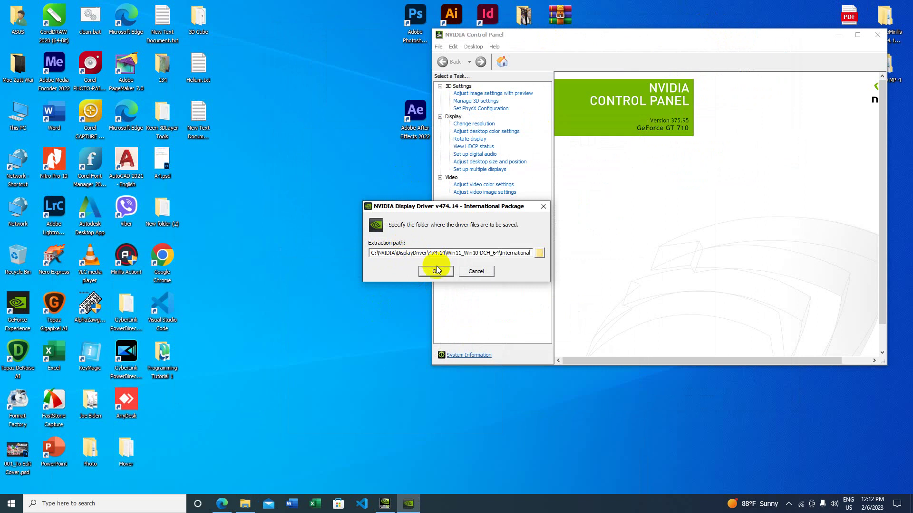
{"action": "left_click", "coordinate": [435, 271]}
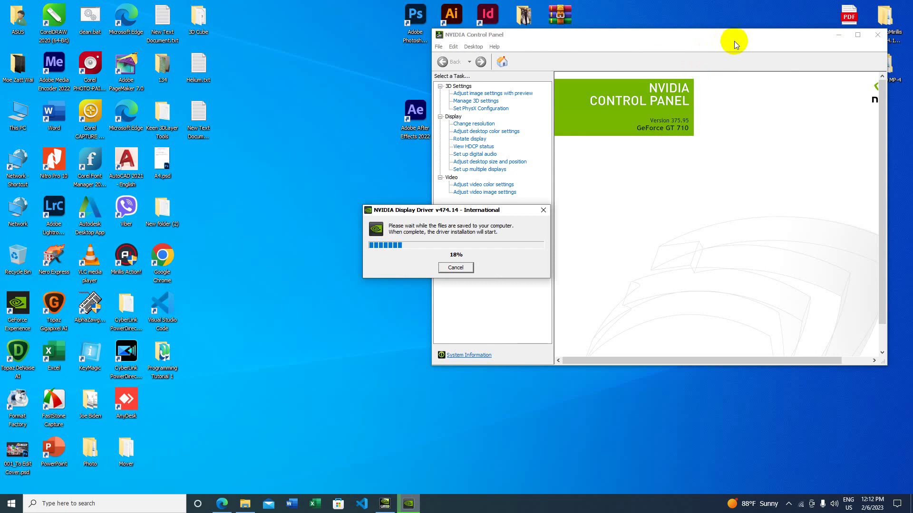
{"action": "left_click", "coordinate": [852, 35]}
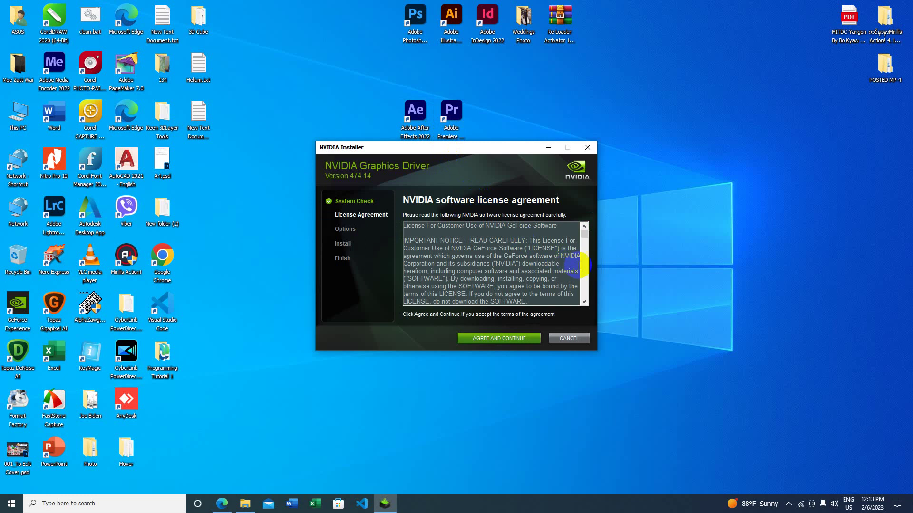
Accept the NVIDIA software license agreement and start the installation with the Express (Recommended) option
{"action": "left_click_drag", "start_coordinate": [584, 252], "coordinate": [584, 299]}
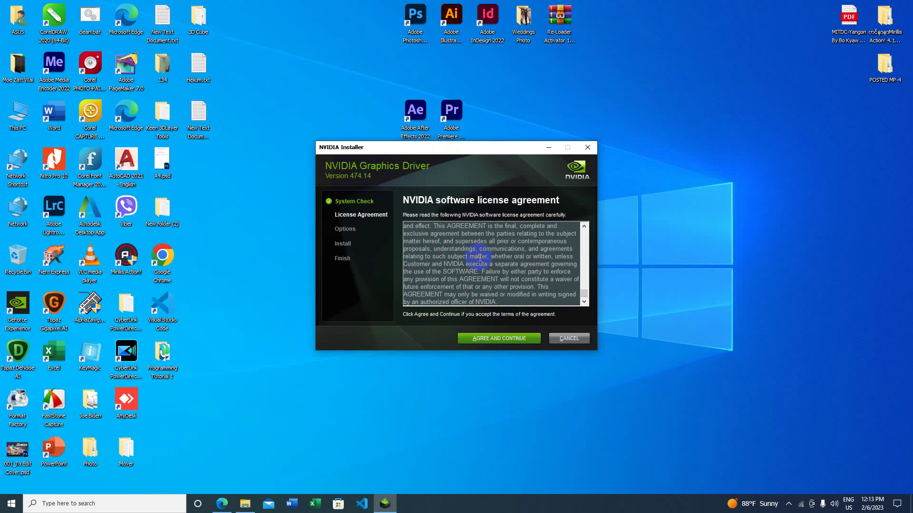
{"action": "left_click", "coordinate": [486, 340]}
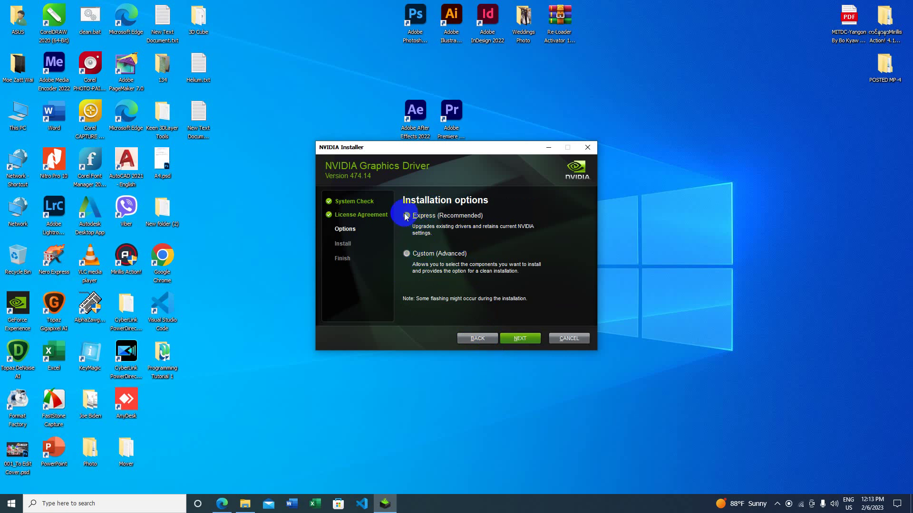
{"action": "left_click", "coordinate": [518, 338]}
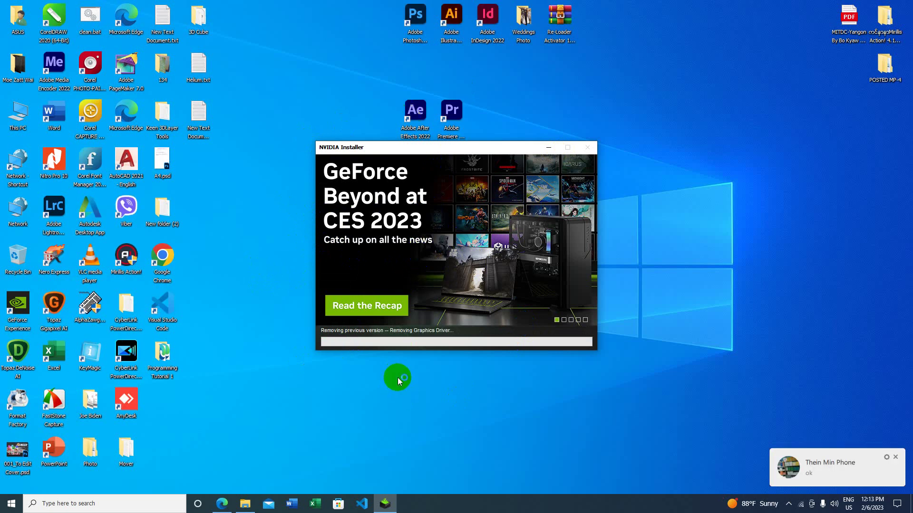
Return to the NVIDIA driver search form in Microsoft Edge and search for the GeForce GT 710 with download type Studio Driver (SD)
{"action": "left_click", "coordinate": [221, 503]}
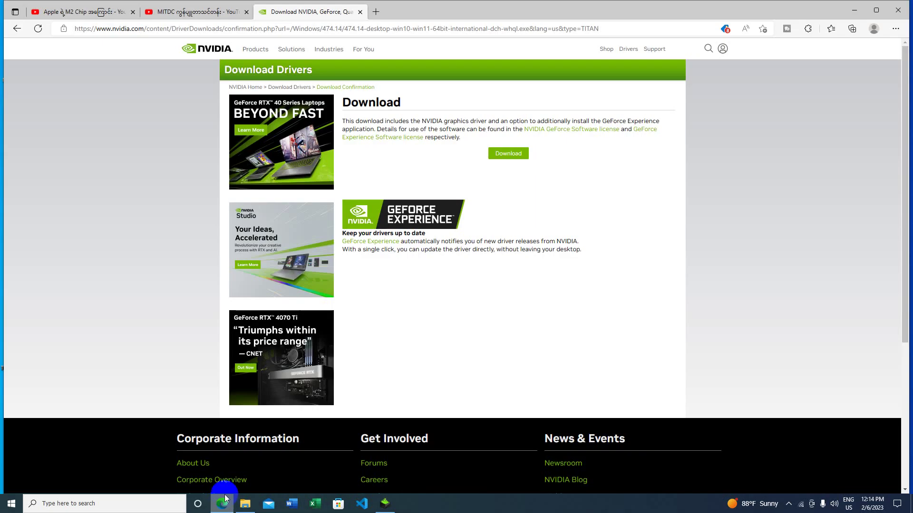
{"action": "left_click", "coordinate": [17, 28]}
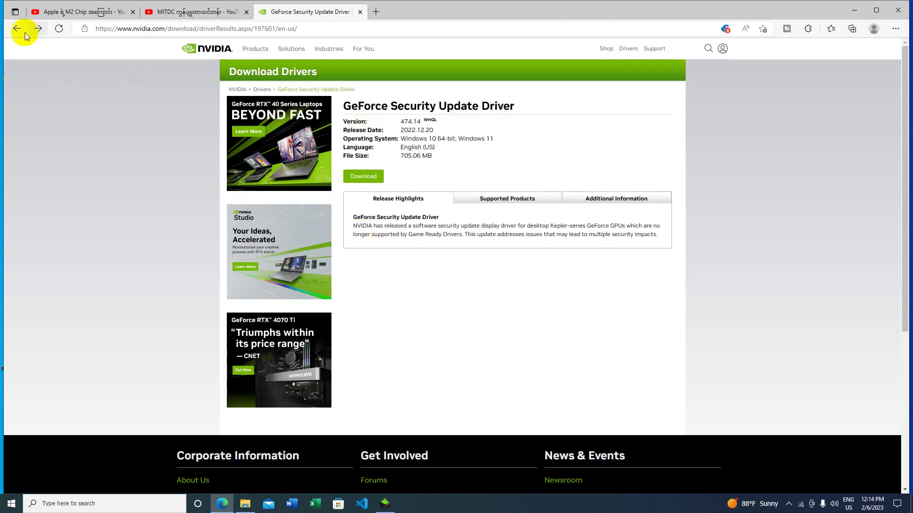
{"action": "left_click", "coordinate": [23, 32]}
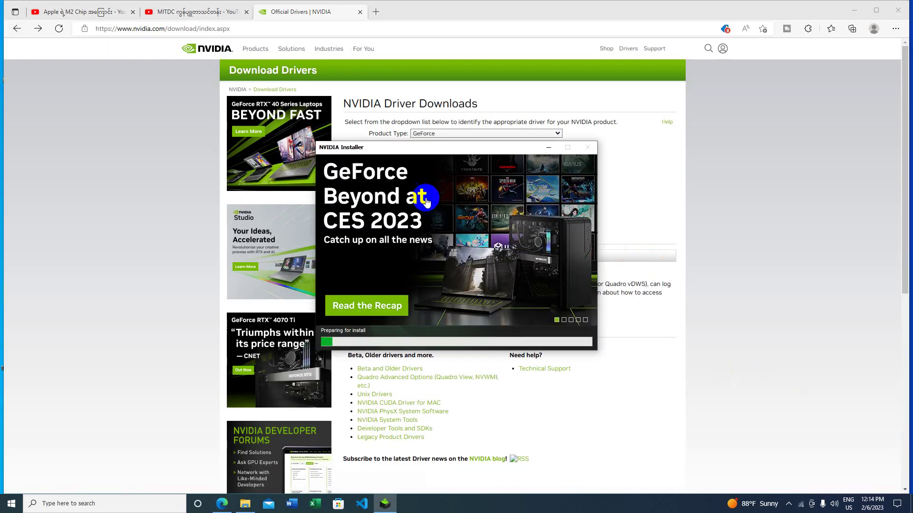
{"action": "left_click", "coordinate": [608, 8]}
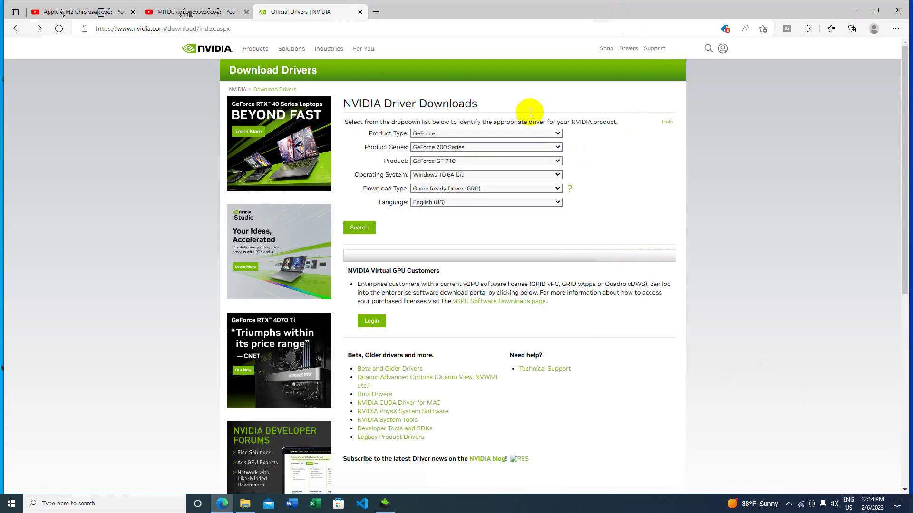
{"action": "left_click", "coordinate": [446, 189]}
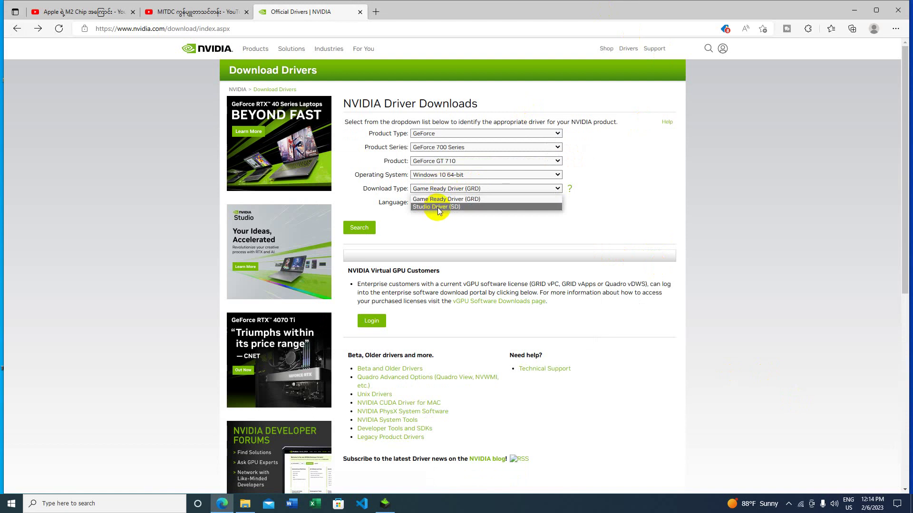
{"action": "left_click", "coordinate": [438, 207]}
{"action": "left_click", "coordinate": [366, 228]}
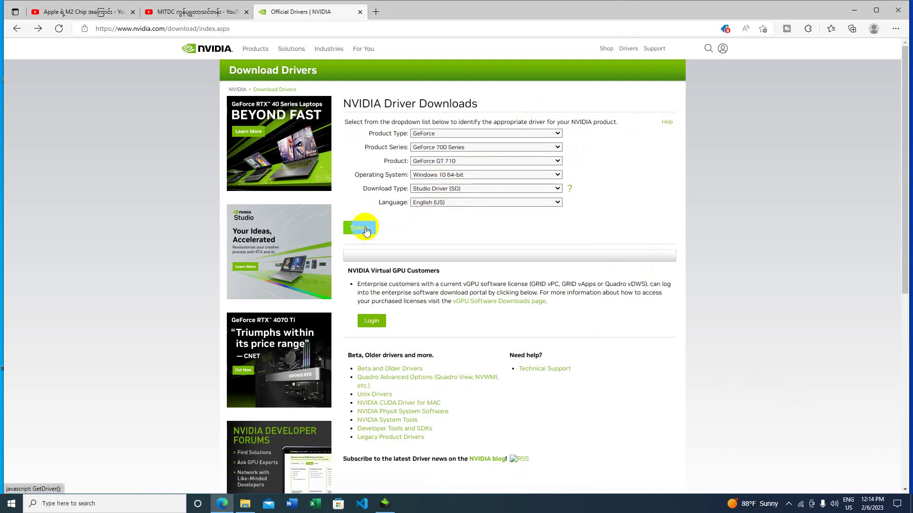
Search again with download type Game Ready Driver (GRD), view its download confirmation page, and return to the driver details page
{"action": "left_click", "coordinate": [465, 188]}
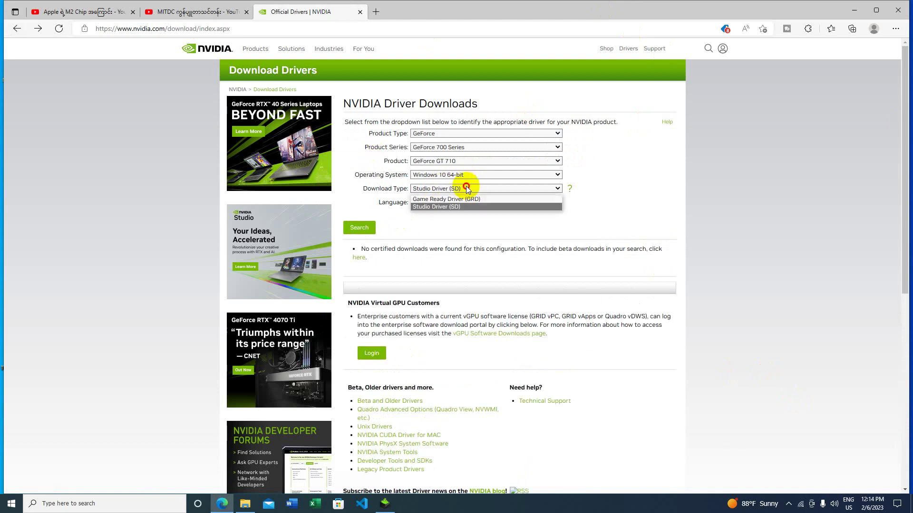
{"action": "left_click", "coordinate": [448, 199]}
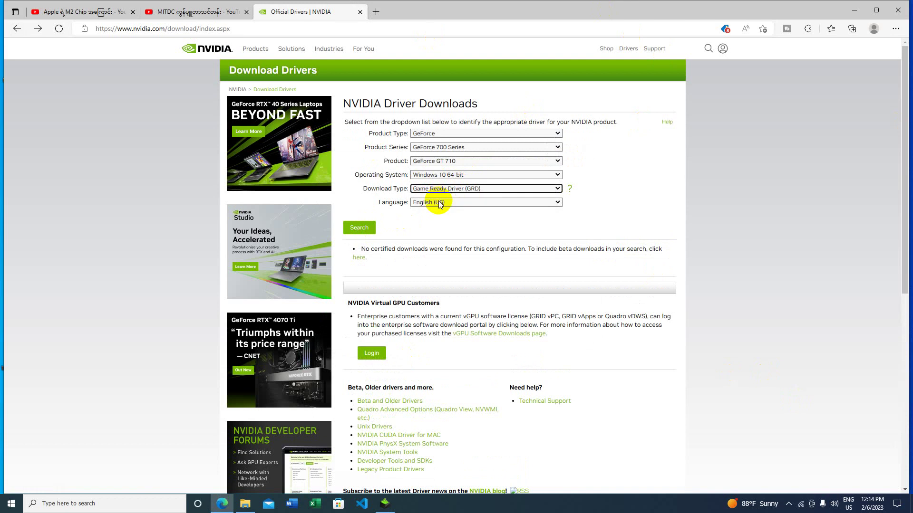
{"action": "left_click", "coordinate": [359, 227]}
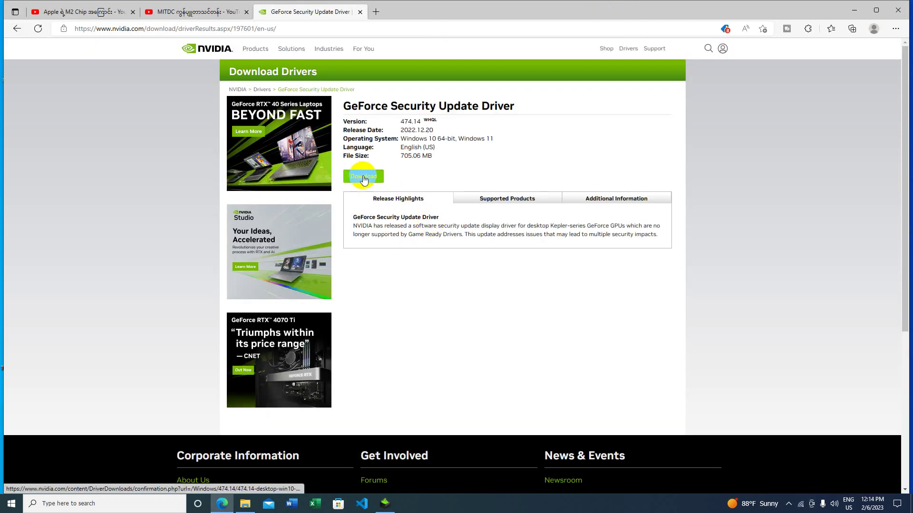
{"action": "left_click", "coordinate": [364, 177]}
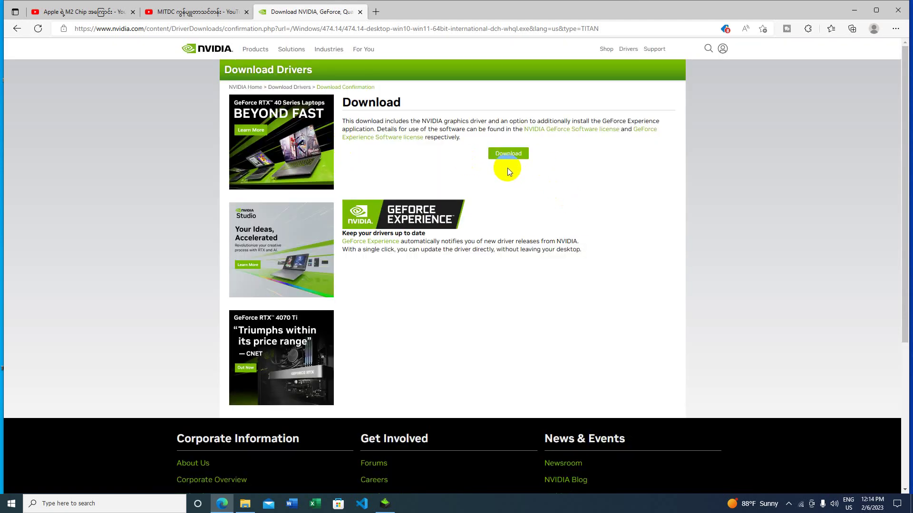
{"action": "left_click", "coordinate": [16, 28]}
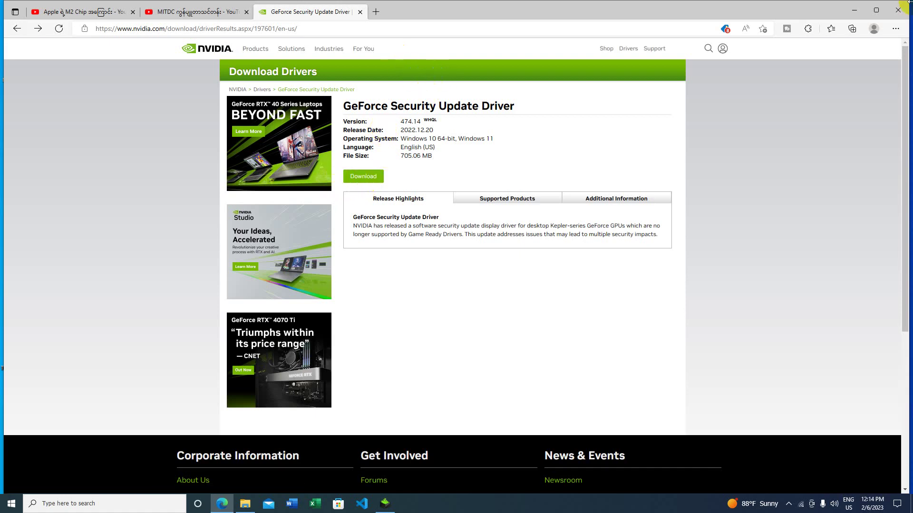
Minimize the browser and close the NVIDIA Installer once the driver installation has finished
{"action": "left_click", "coordinate": [854, 10]}
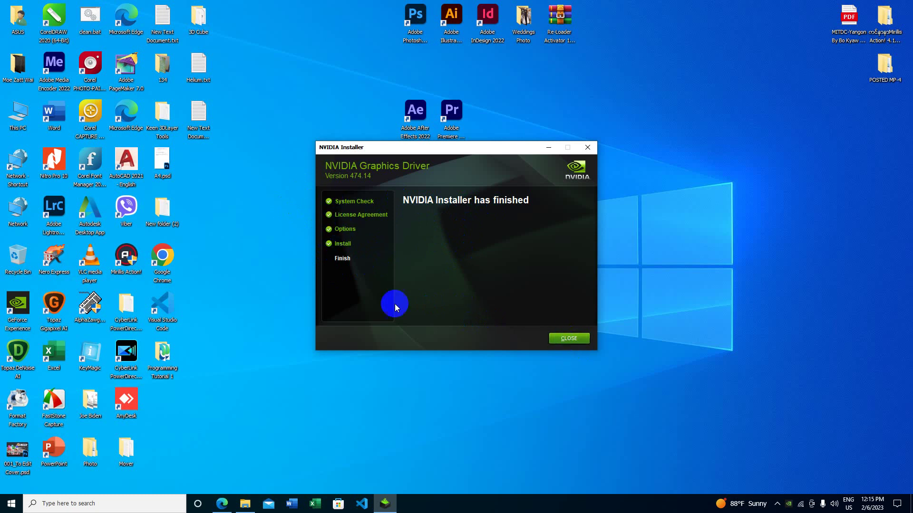
{"action": "left_click", "coordinate": [565, 338]}
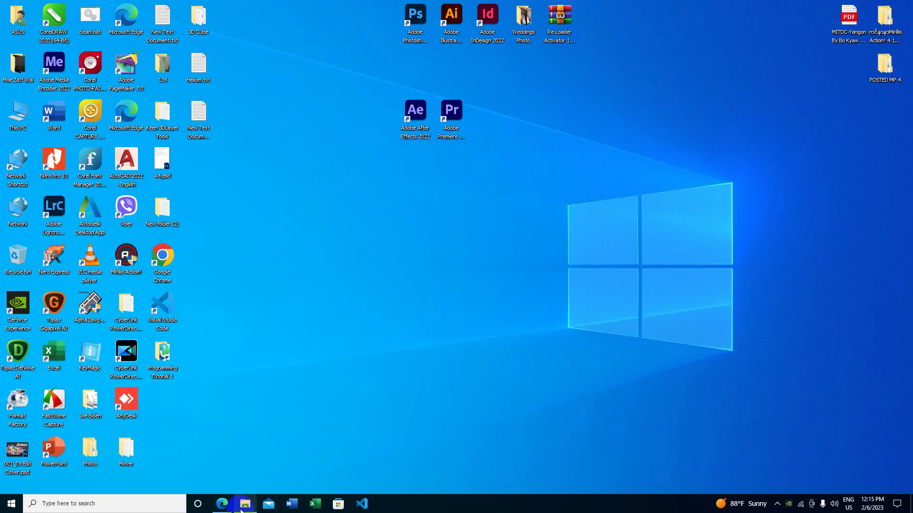
Copy the web address of the GeForce Security Update Driver page from Microsoft Edge
{"action": "left_click", "coordinate": [222, 503]}
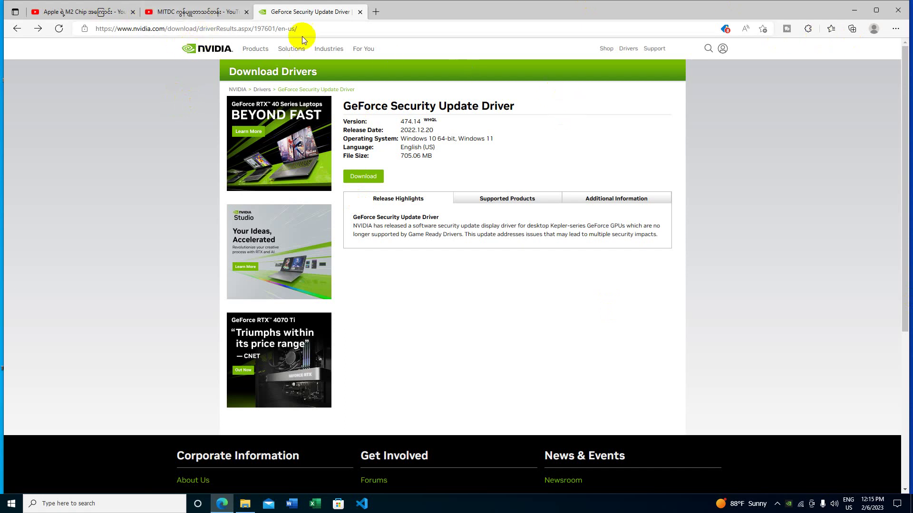
{"action": "left_click", "coordinate": [245, 29]}
{"action": "key", "text": "ctrl+c"}
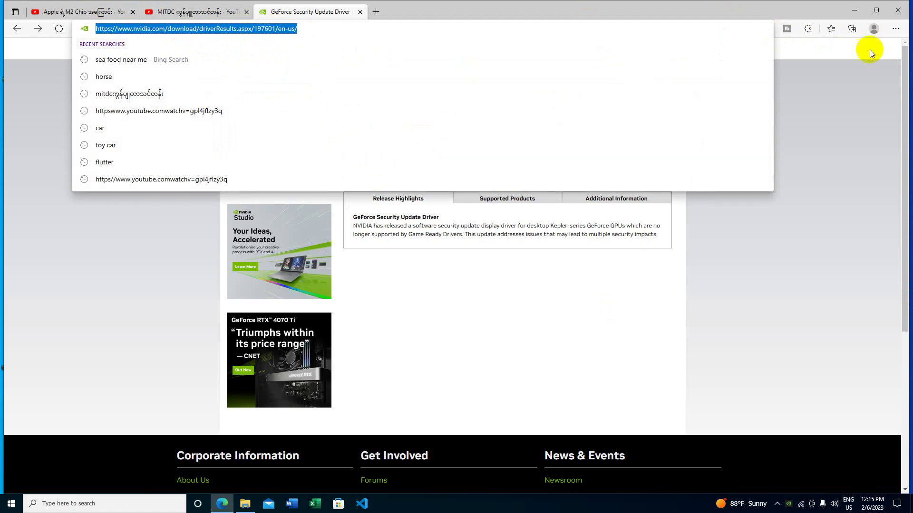
Create a new text document on the desktop, paste the copied driver page address into it, and close the document
{"action": "left_click", "coordinate": [854, 11]}
{"action": "right_click", "coordinate": [357, 194]}
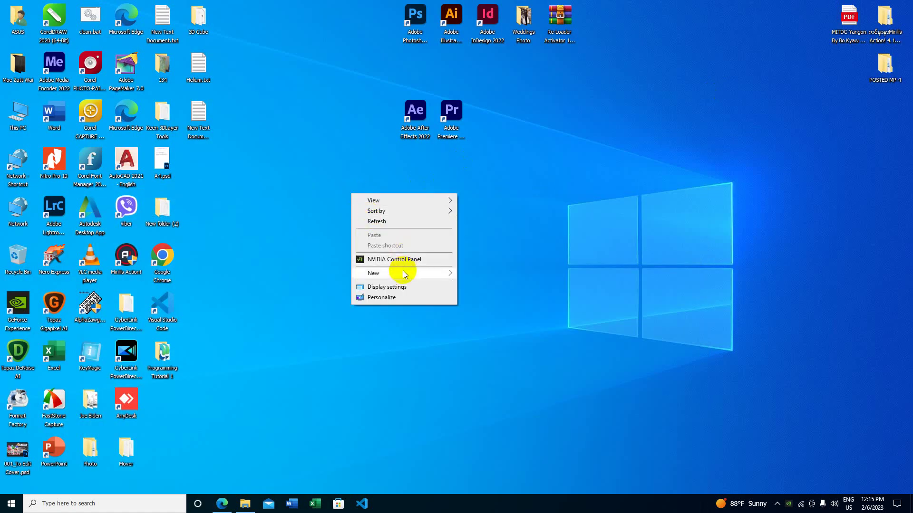
{"action": "mouse_move", "coordinate": [426, 274]}
{"action": "left_click", "coordinate": [490, 423]}
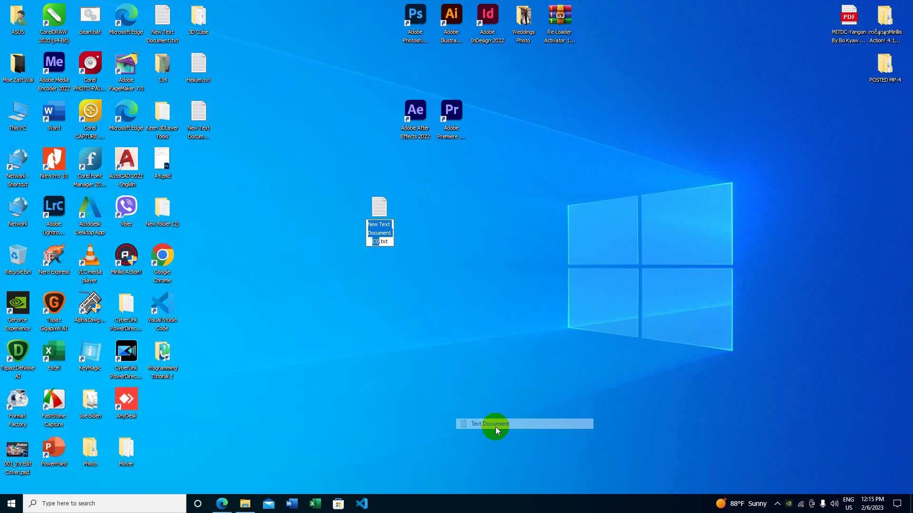
{"action": "left_click", "coordinate": [438, 270]}
{"action": "double_click", "coordinate": [382, 206]}
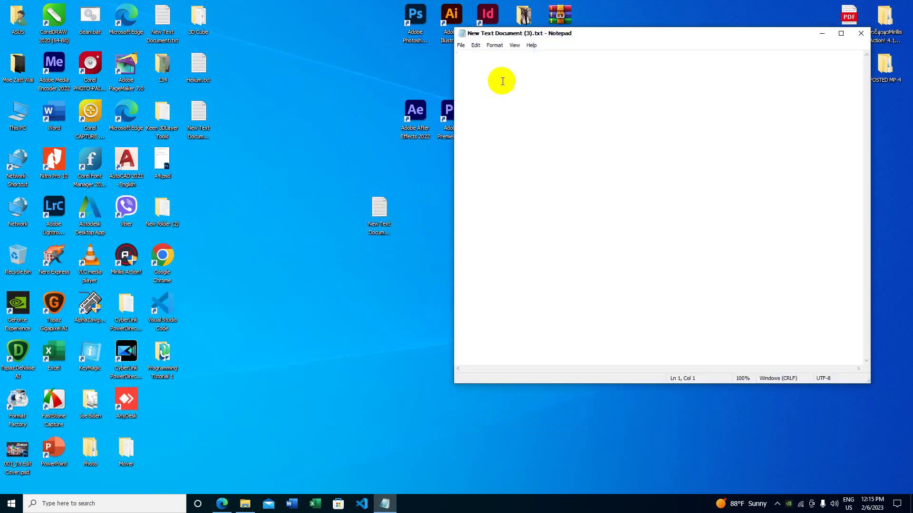
{"action": "key", "text": "ctrl+v"}
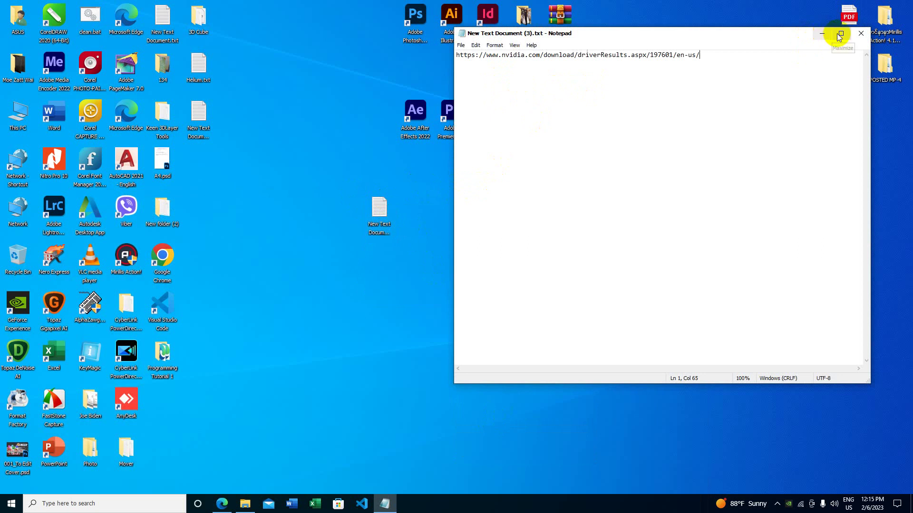
{"action": "left_click", "coordinate": [860, 34]}
Place the Premiere Pro shortcut beside the new text document, launch Premiere Pro to check for the driver warning, and close it
{"action": "left_click_drag", "start_coordinate": [455, 124], "coordinate": [421, 235]}
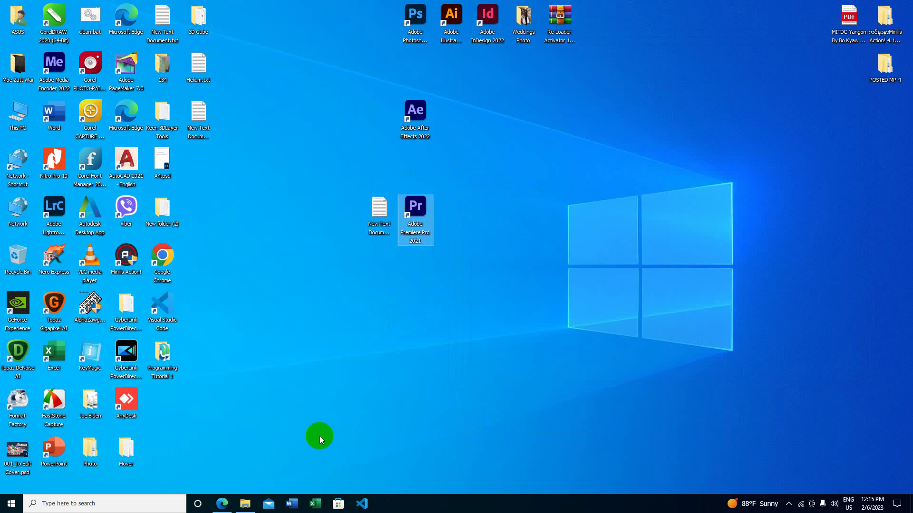
{"action": "left_click_drag", "start_coordinate": [412, 214], "coordinate": [429, 211]}
{"action": "double_click", "coordinate": [424, 214]}
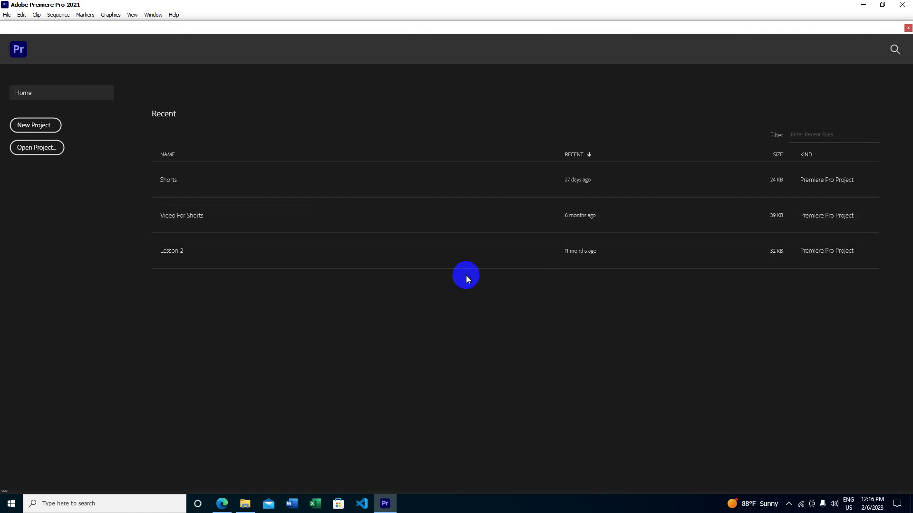
{"action": "left_click", "coordinate": [902, 4]}
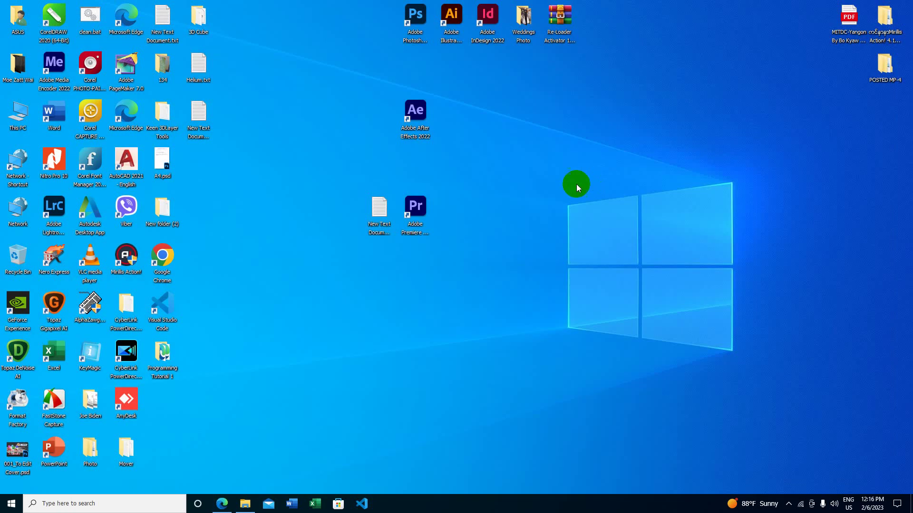
Place the After Effects shortcut beside the Premiere Pro shortcut, launch After Effects, and dismiss the System Compatibility Report
{"action": "left_click_drag", "start_coordinate": [415, 116], "coordinate": [452, 216]}
{"action": "double_click", "coordinate": [455, 211]}
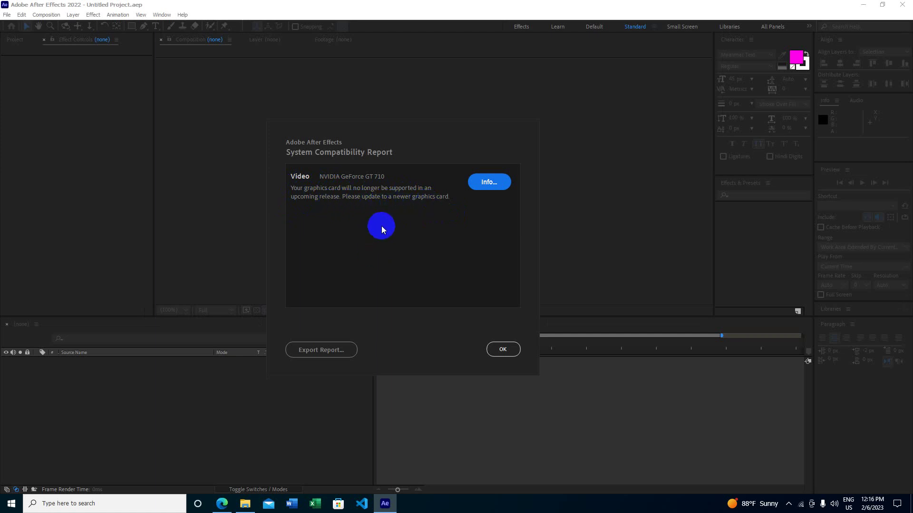
{"action": "left_click", "coordinate": [497, 349]}
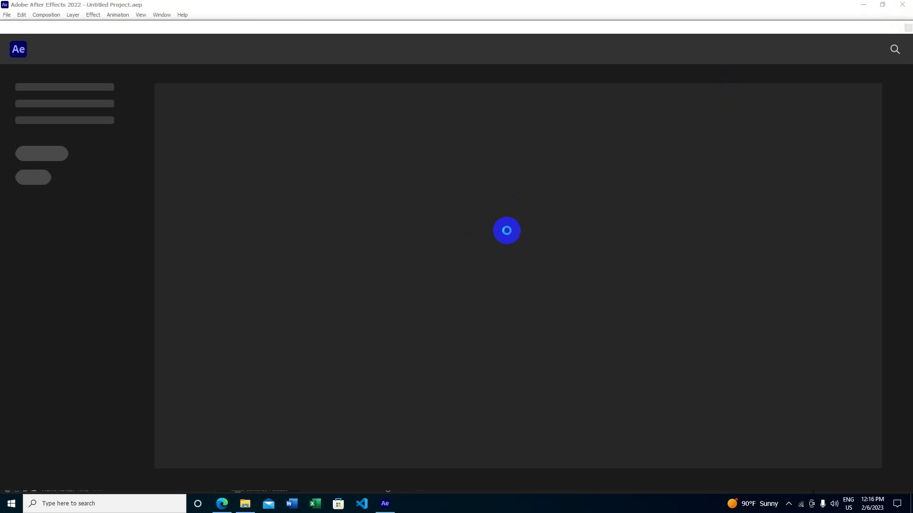
Switch to Microsoft Edge and show the MITDC YouTube channel's Videos page
{"action": "left_click", "coordinate": [223, 504]}
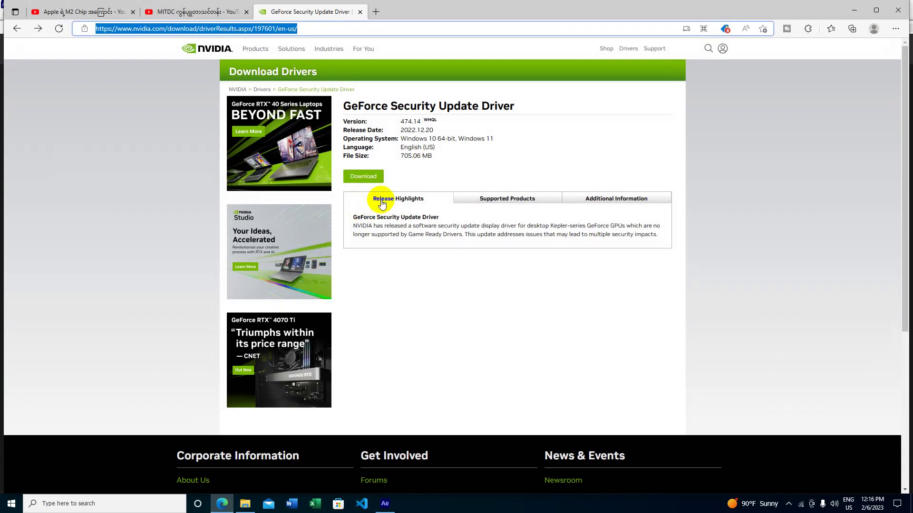
{"action": "left_click", "coordinate": [203, 12]}
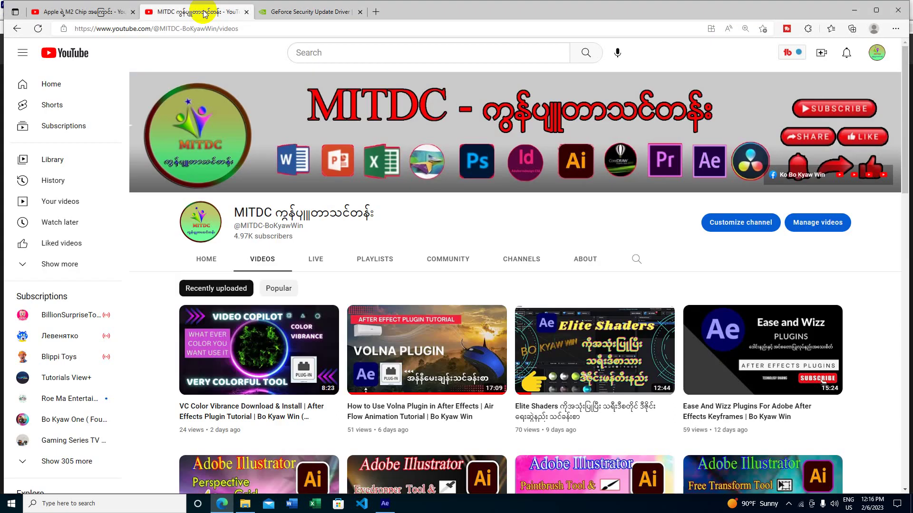